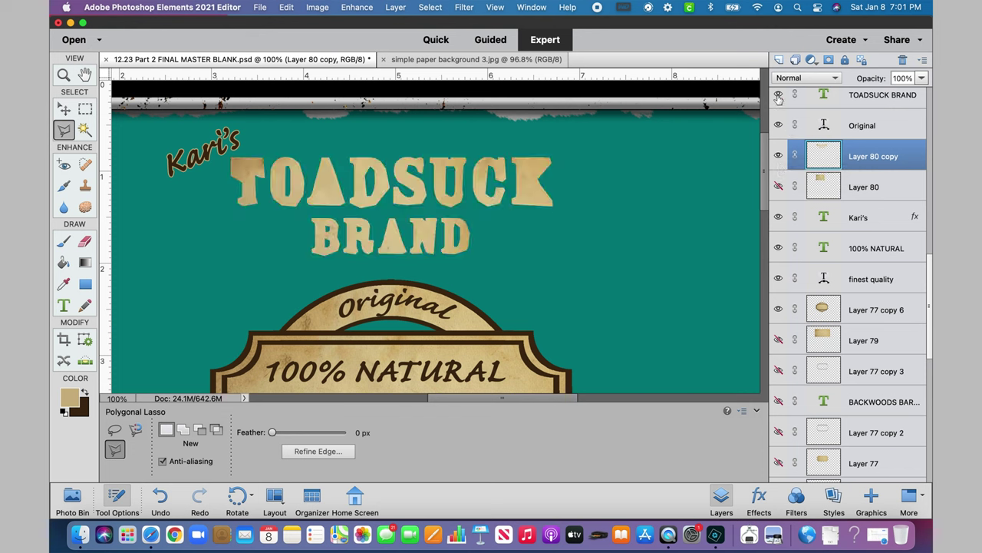
{"action": "left_click", "coordinate": [778, 95]}
Show the TOADSUCK BRAND text layer, place it directly above Layer 80 copy, and merge the two layers
{"action": "left_click_drag", "start_coordinate": [846, 100], "coordinate": [846, 139]}
{"action": "left_click", "coordinate": [864, 168], "text": "shift"}
{"action": "left_click", "coordinate": [395, 7]}
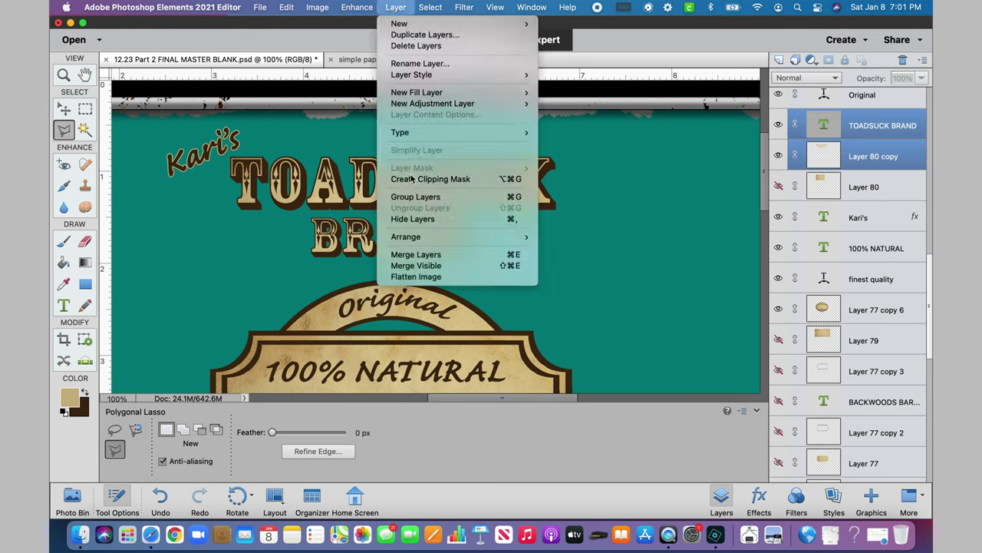
{"action": "left_click", "coordinate": [418, 233]}
{"action": "left_click", "coordinate": [779, 125]}
{"action": "left_click", "coordinate": [778, 125]}
Show the orange Shape 3 guide layer and move the Kari's text layer above TOADSUCK BRAND
{"action": "key", "text": "super+minus"}
{"action": "key", "text": "super+minus"}
{"action": "key", "text": "super+minus"}
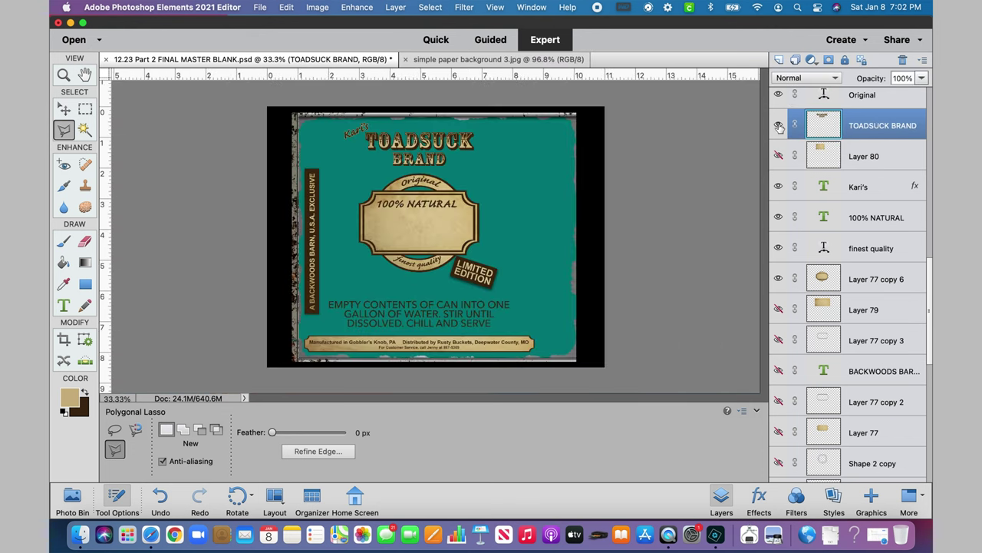
{"action": "scroll", "coordinate": [795, 135], "scroll_direction": "up", "scroll_amount": 9}
{"action": "left_click", "coordinate": [778, 153]}
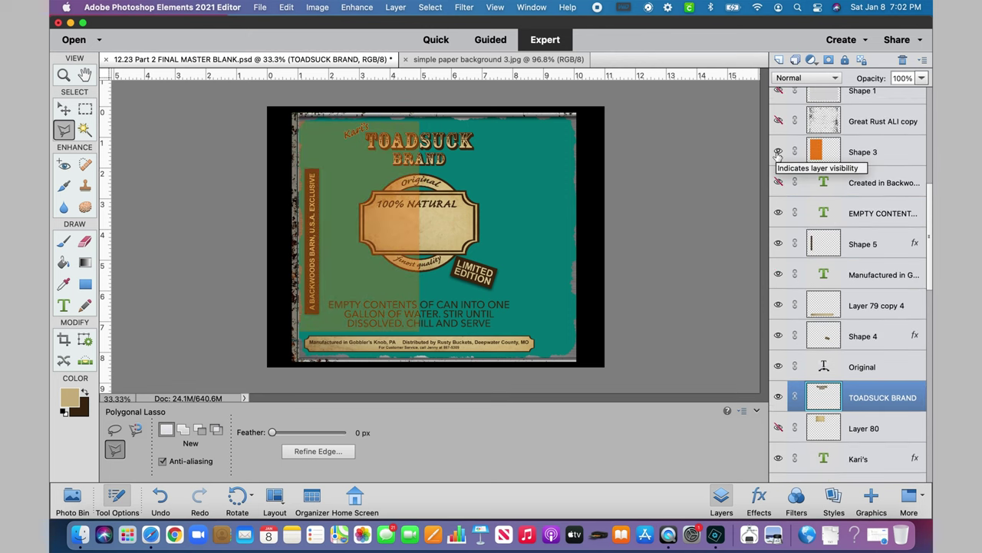
{"action": "left_click_drag", "start_coordinate": [858, 458], "coordinate": [848, 380]}
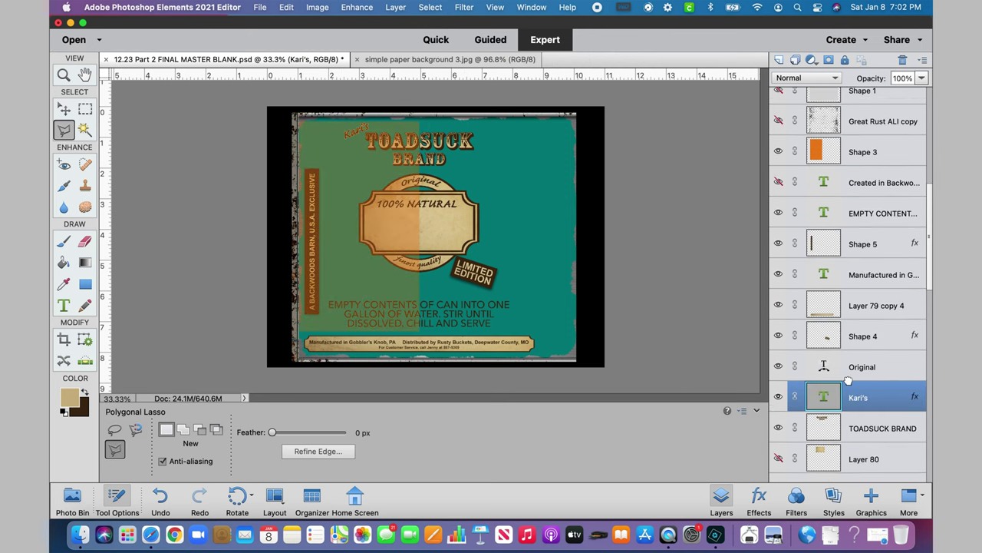
Enlarge the Kari's and TOADSUCK BRAND layers together to about 117% and center the title above the oval emblem
{"action": "left_click", "coordinate": [858, 428], "text": "shift"}
{"action": "key", "text": "super+plus"}
{"action": "left_click_drag", "start_coordinate": [765, 215], "coordinate": [764, 210]}
{"action": "key", "text": "super+t"}
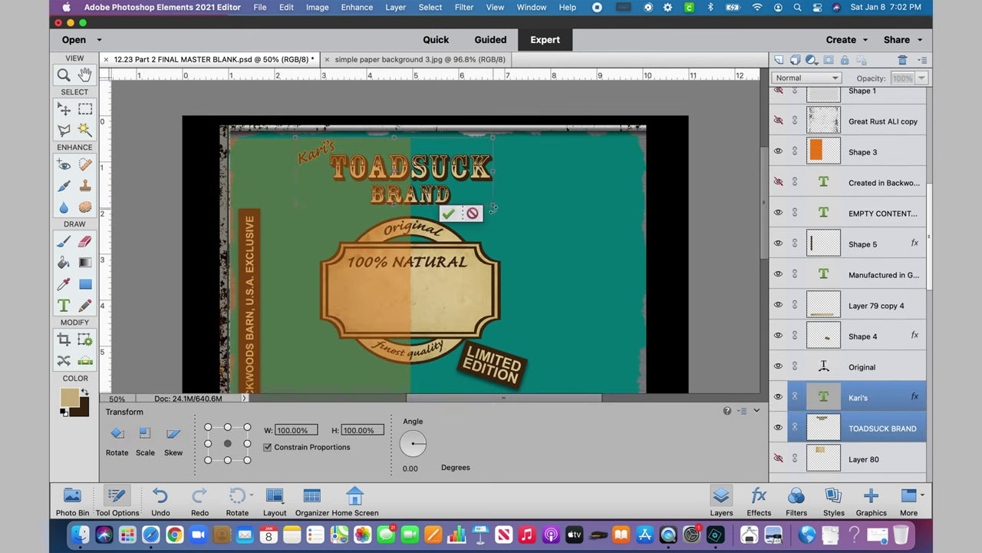
{"action": "left_click_drag", "start_coordinate": [494, 205], "coordinate": [527, 221]}
{"action": "left_click_drag", "start_coordinate": [447, 175], "coordinate": [441, 177]}
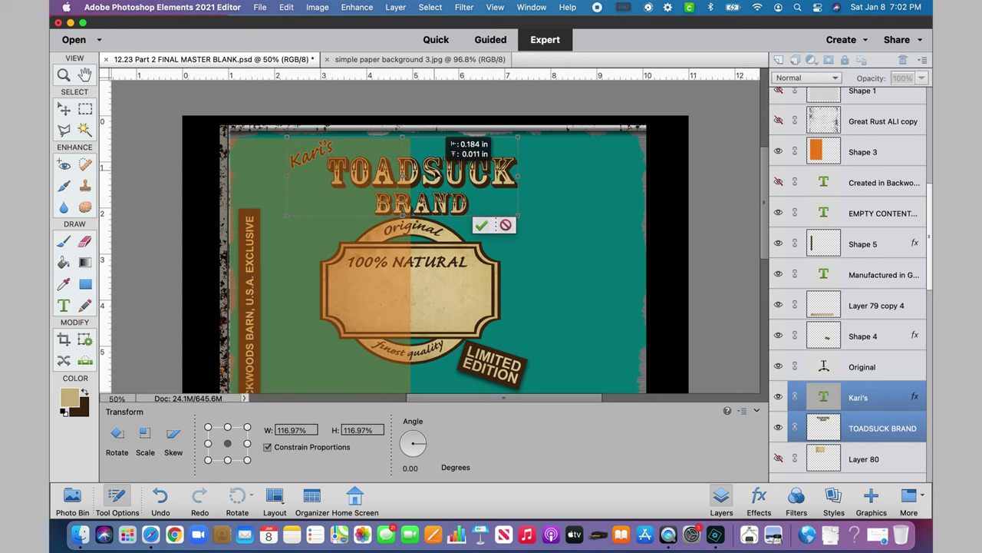
{"action": "left_click", "coordinate": [481, 224]}
With the Kari's layer temporarily hidden, nudge the TOADSUCK BRAND lettering slightly left to center it on the orange guide's edge
{"action": "left_click", "coordinate": [778, 397]}
{"action": "left_click", "coordinate": [859, 429]}
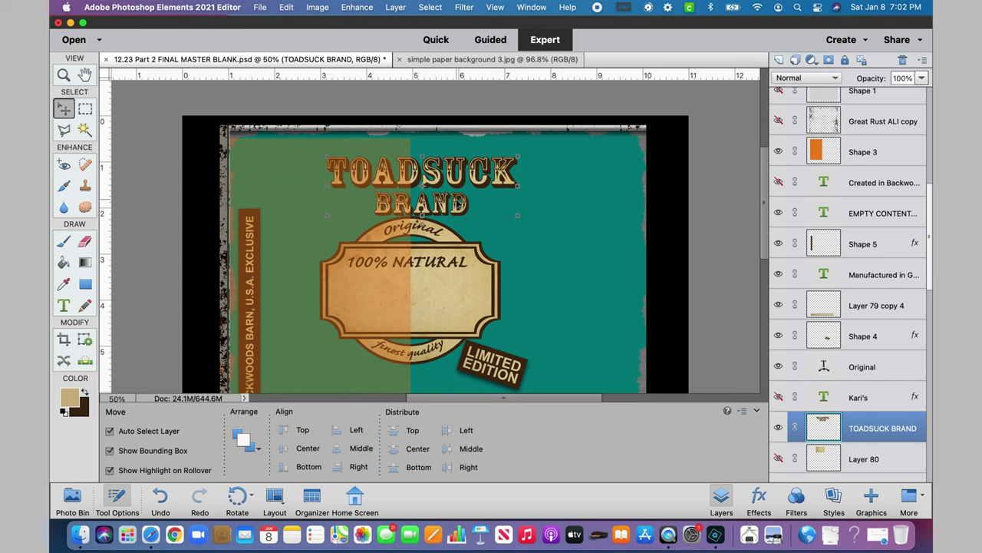
{"action": "key", "text": "super+plus"}
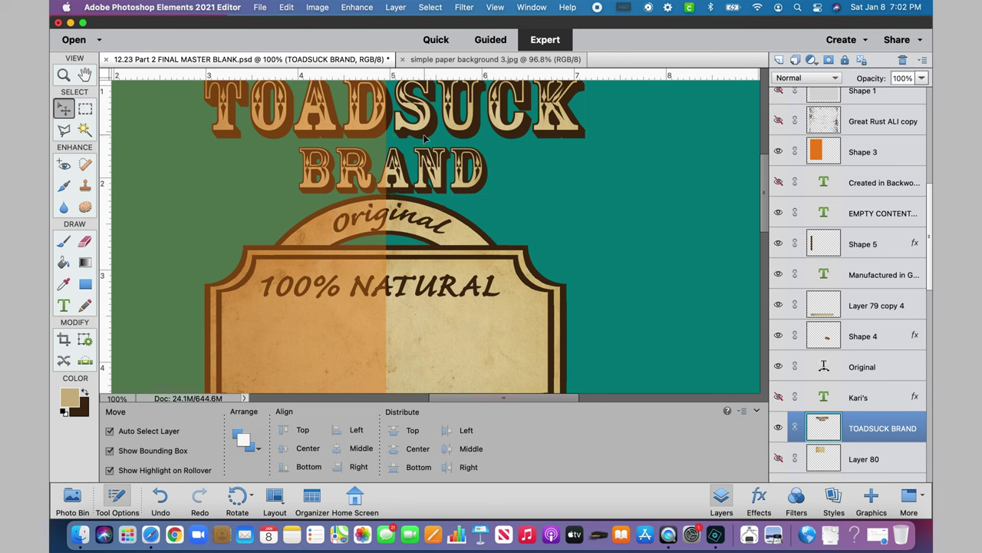
{"action": "left_click_drag", "start_coordinate": [426, 137], "coordinate": [418, 137]}
{"action": "left_click", "coordinate": [778, 396]}
Hide the orange guide and reposition the Kari's text at the upper-left corner of the TOADSUCK lettering
{"action": "scroll", "coordinate": [767, 200], "scroll_direction": "up", "scroll_amount": 3}
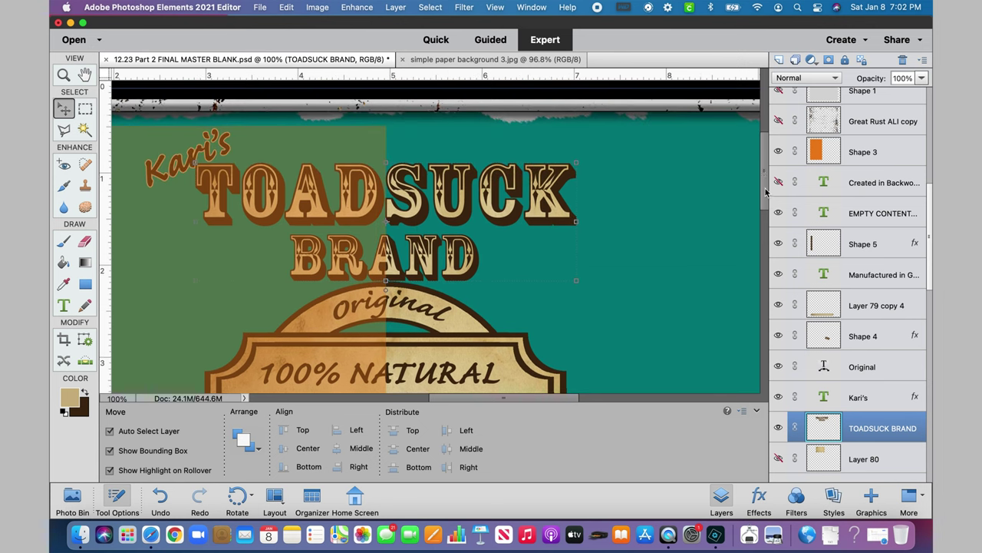
{"action": "left_click_drag", "start_coordinate": [210, 145], "coordinate": [191, 144]}
{"action": "key", "text": "super+minus"}
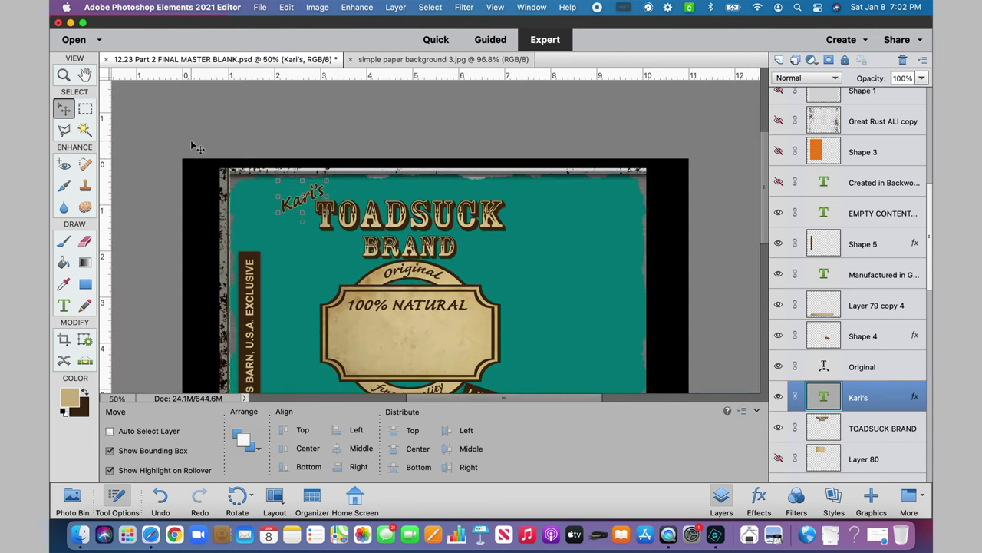
{"action": "left_click_drag", "start_coordinate": [290, 208], "coordinate": [294, 204]}
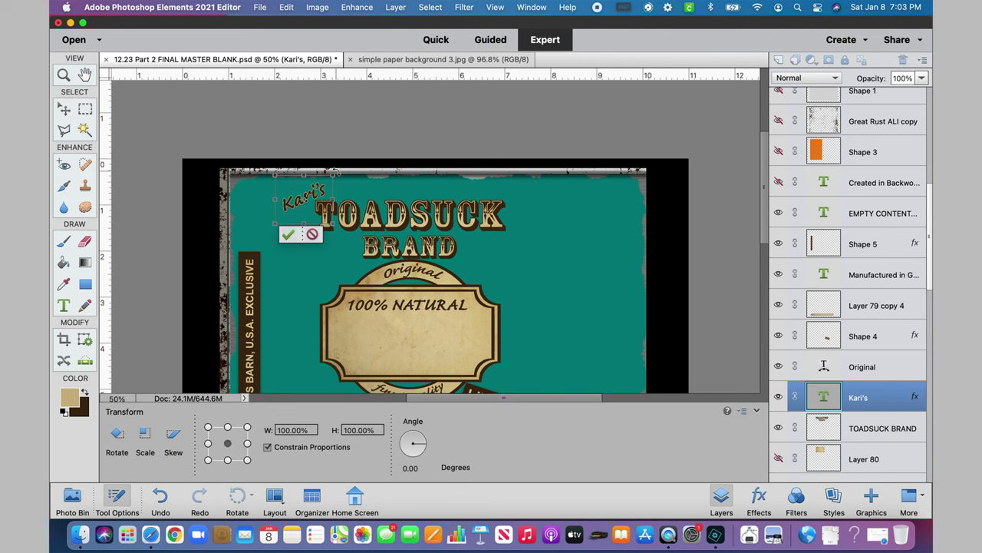
{"action": "left_click", "coordinate": [552, 245]}
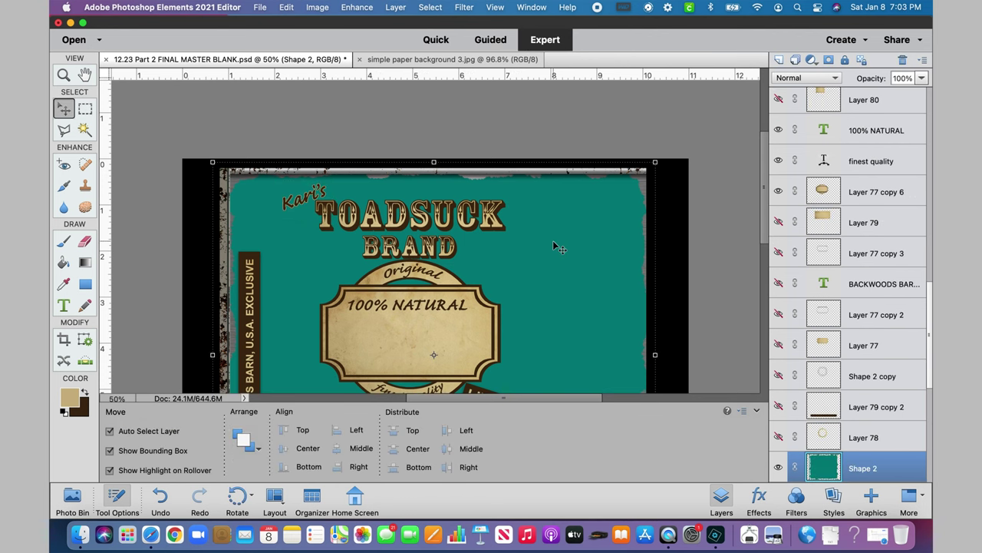
Scale the vertical A BACKWOODS BARN banner to about 88% and shift it slightly toward the label's left edge
{"action": "left_click_drag", "start_coordinate": [767, 223], "coordinate": [767, 254]}
{"action": "left_click", "coordinate": [250, 223]}
{"action": "key", "text": "super+minus"}
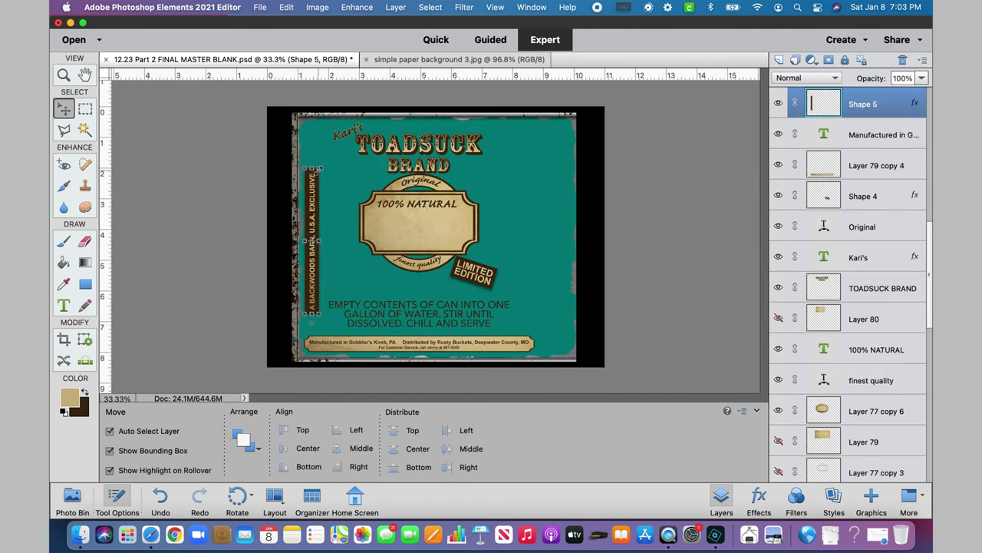
{"action": "left_click_drag", "start_coordinate": [318, 168], "coordinate": [311, 198]}
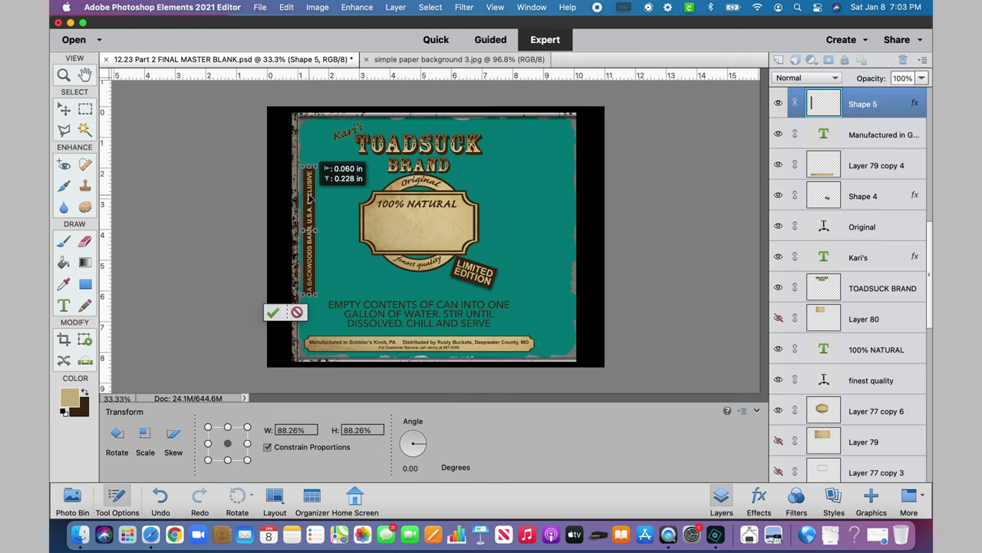
{"action": "left_click", "coordinate": [272, 312]}
Show Layer 77 copy 2 and Layer 77, duplicate both frame layers, and hide the originals
{"action": "scroll", "coordinate": [844, 307], "scroll_direction": "down", "scroll_amount": 5}
{"action": "left_click", "coordinate": [779, 310]}
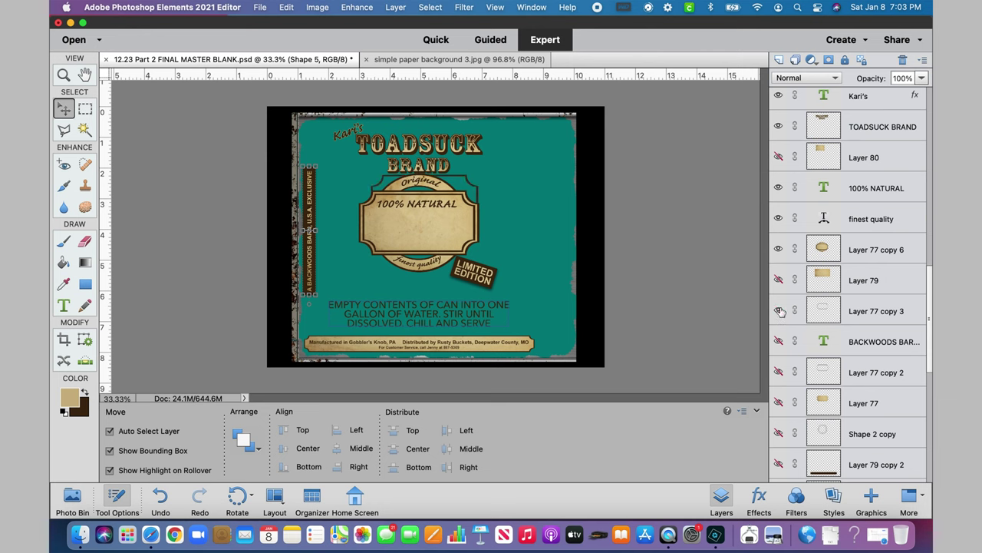
{"action": "left_click", "coordinate": [778, 310]}
{"action": "left_click", "coordinate": [779, 372]}
{"action": "left_click", "coordinate": [779, 402]}
{"action": "left_click", "coordinate": [867, 372]}
{"action": "left_click", "coordinate": [864, 403], "text": "shift"}
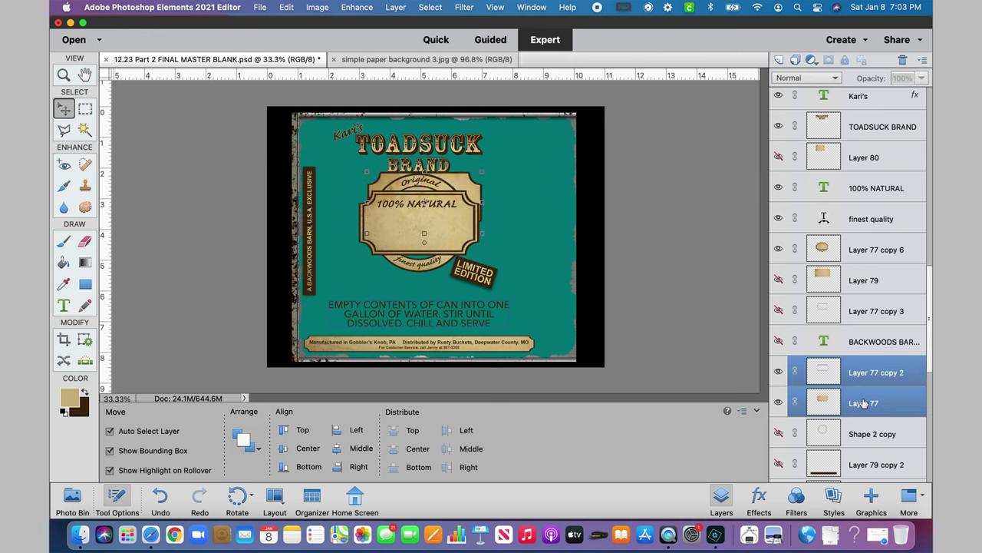
{"action": "left_click", "coordinate": [395, 6]}
{"action": "left_click", "coordinate": [430, 33]}
{"action": "left_click", "coordinate": [616, 222]}
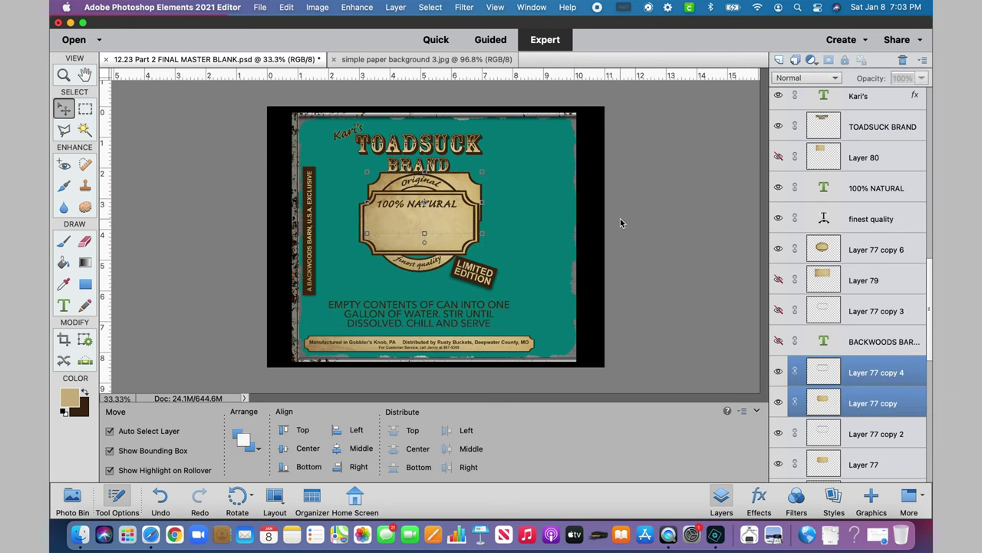
{"action": "left_click", "coordinate": [778, 465]}
Rotate the duplicated frame and paper fill upright and position them on the right side of the label
{"action": "left_click_drag", "start_coordinate": [468, 182], "coordinate": [542, 164]}
{"action": "left_click", "coordinate": [317, 7]}
{"action": "left_click", "coordinate": [541, 176]}
{"action": "left_click_drag", "start_coordinate": [524, 198], "coordinate": [545, 234]}
{"action": "left_click", "coordinate": [544, 274]}
{"action": "left_click", "coordinate": [517, 270]}
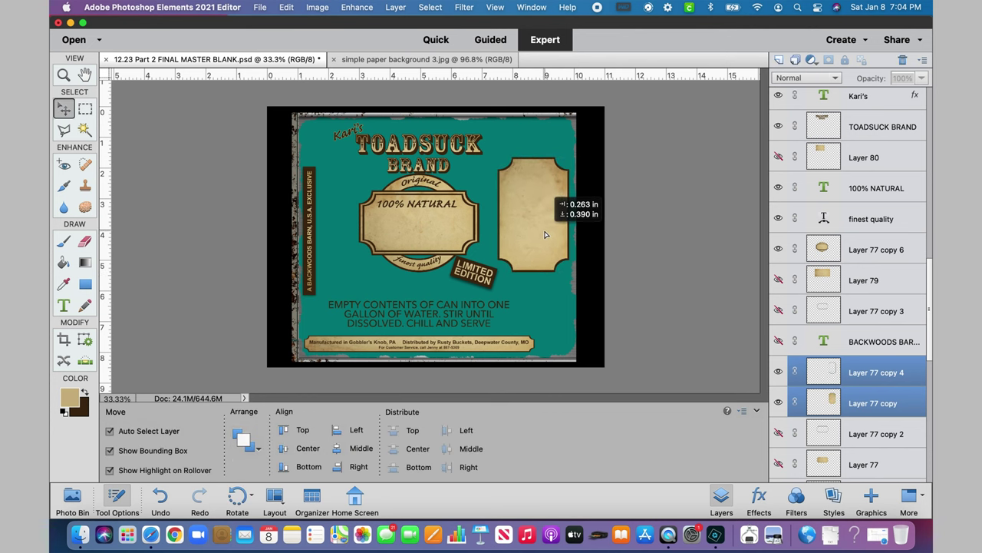
Set the opacity of the upright frame's paper fill, Layer 77 copy, to 89%
{"action": "left_click", "coordinate": [857, 402]}
{"action": "left_click", "coordinate": [921, 77]}
{"action": "left_click_drag", "start_coordinate": [925, 93], "coordinate": [918, 94]}
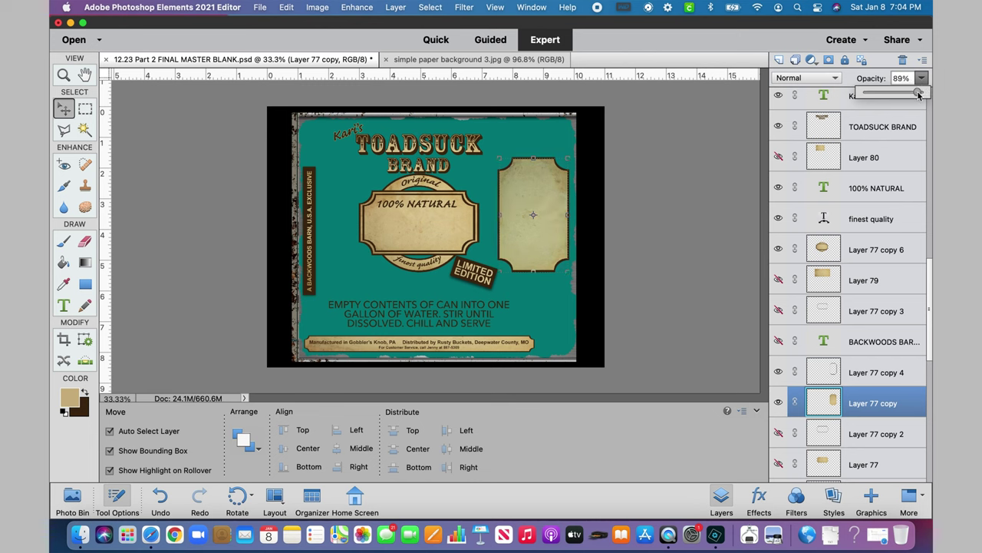
Duplicate the EMPTY CONTENTS instruction text, move the copy toward the upright frame, and replace its wording with "Testimonials:"
{"action": "left_click", "coordinate": [470, 308]}
{"action": "left_click", "coordinate": [396, 8]}
{"action": "left_click", "coordinate": [418, 37]}
{"action": "left_click", "coordinate": [614, 216]}
{"action": "left_click_drag", "start_coordinate": [481, 308], "coordinate": [550, 185]}
{"action": "double_click", "coordinate": [549, 186]}
{"action": "type", "text": "Testimonials:"}
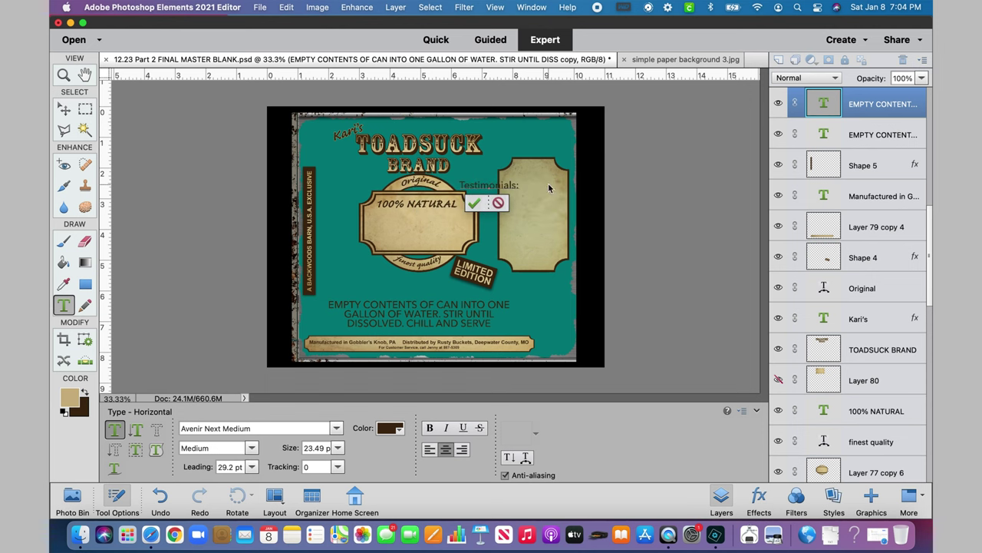
{"action": "left_click", "coordinate": [474, 204]}
Scale down the Testimonials: heading so it fits inside the top of the upright frame
{"action": "left_click_drag", "start_coordinate": [572, 159], "coordinate": [574, 145]}
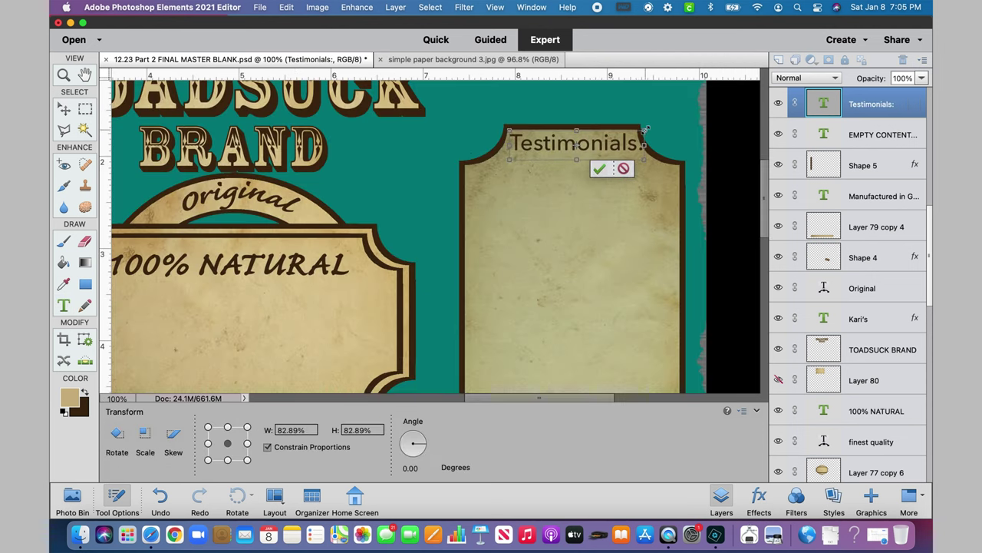
{"action": "left_click_drag", "start_coordinate": [645, 129], "coordinate": [603, 155]}
{"action": "left_click", "coordinate": [591, 168]}
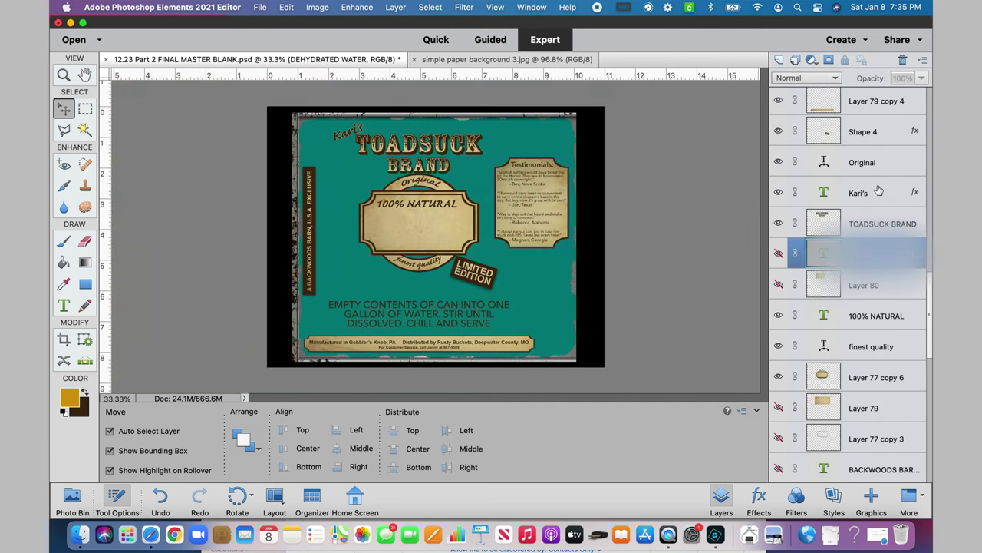
Show the DEHYDRATED WATER text layer and shift the LIMITED EDITION badge slightly right, away from the emblem
{"action": "left_click", "coordinate": [778, 254]}
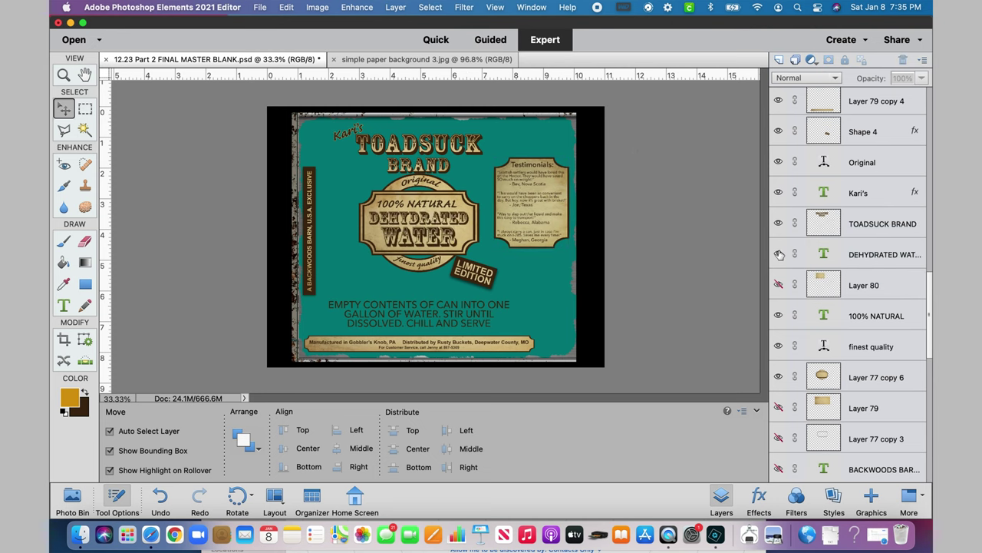
{"action": "left_click_drag", "start_coordinate": [482, 281], "coordinate": [495, 283]}
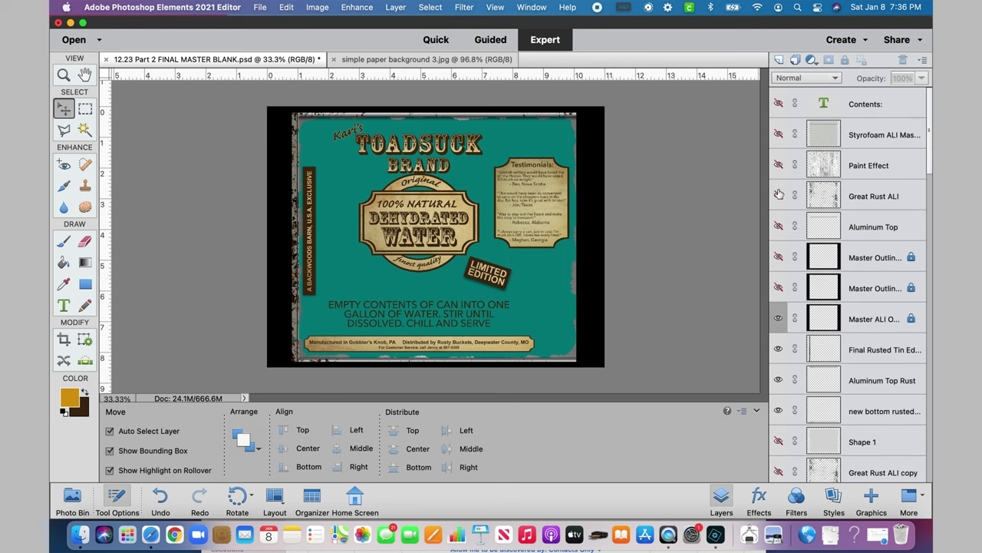
Show and select the Great Rust ALI layer, and inspect the rust around the testimonials panel up close
{"action": "left_click", "coordinate": [778, 195]}
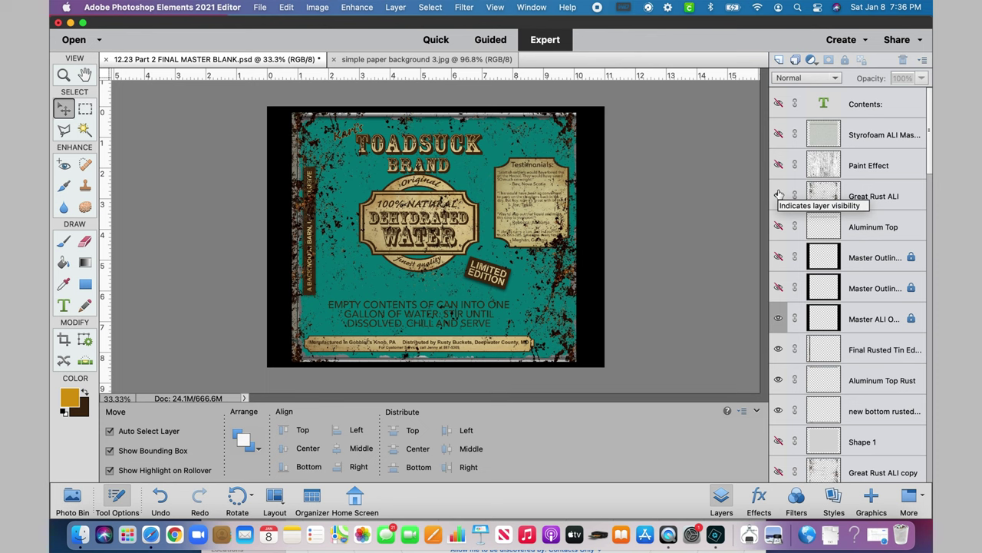
{"action": "left_click", "coordinate": [875, 196]}
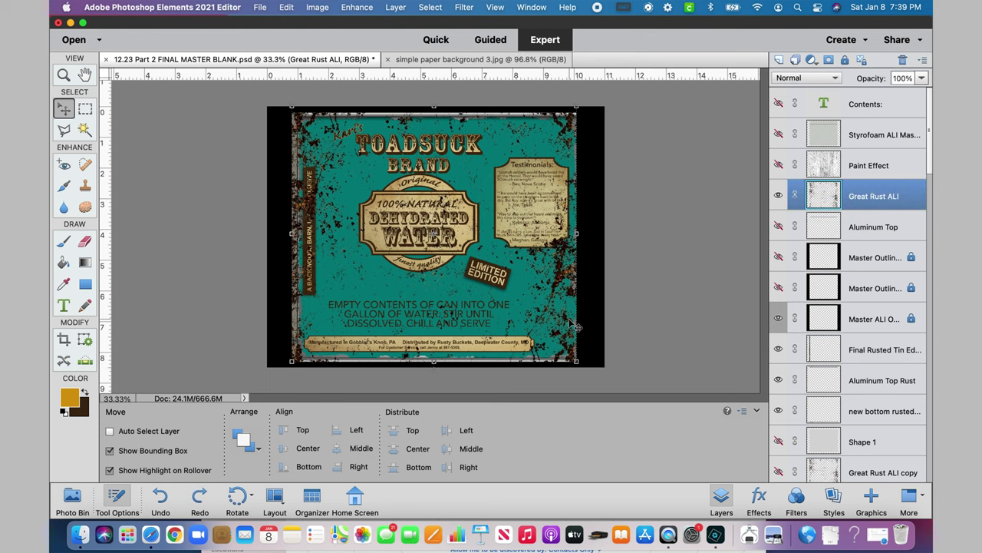
{"action": "key", "text": "super+equal"}
{"action": "key", "text": "super+equal"}
{"action": "key", "text": "super+equal"}
{"action": "left_click_drag", "start_coordinate": [529, 399], "coordinate": [598, 398]}
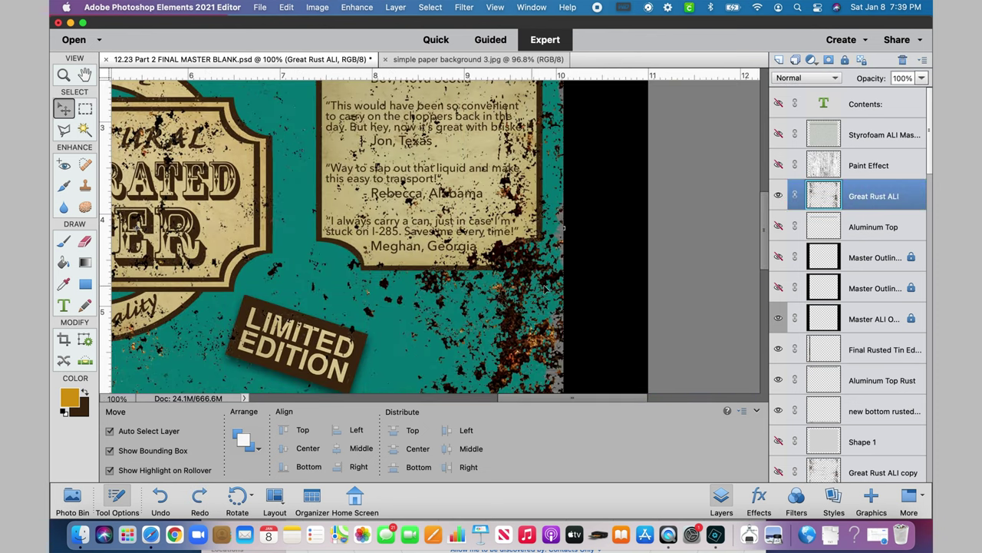
{"action": "key", "text": "super+minus"}
{"action": "key", "text": "super+minus"}
{"action": "key", "text": "super+minus"}
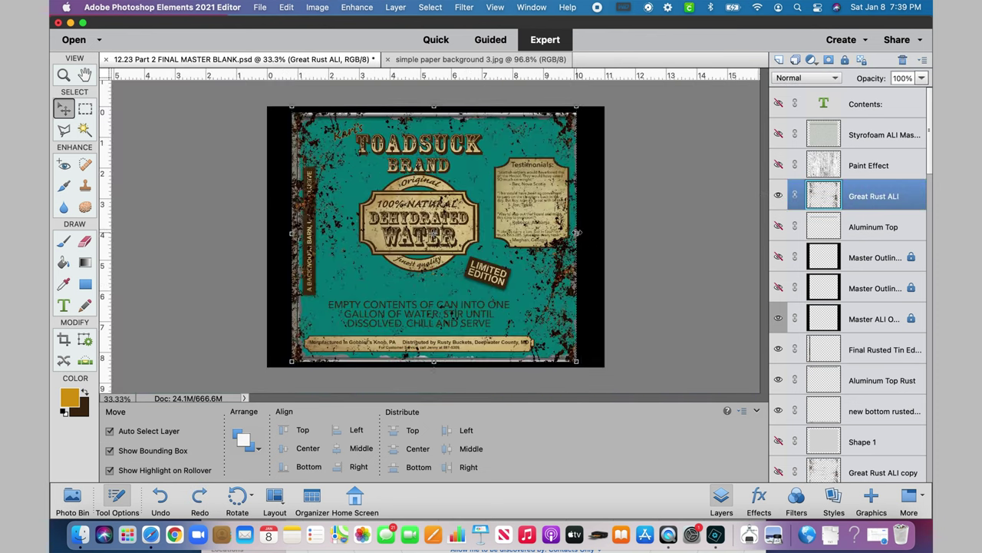
Move the Great Rust ALI layer below the Master ALI outline and stretch it horizontally past both sides of the label
{"action": "left_click_drag", "start_coordinate": [884, 194], "coordinate": [879, 316]}
{"action": "left_click_drag", "start_coordinate": [577, 233], "coordinate": [597, 233]}
{"action": "left_click_drag", "start_coordinate": [293, 234], "coordinate": [268, 233]}
{"action": "left_click_drag", "start_coordinate": [596, 234], "coordinate": [598, 234]}
{"action": "left_click", "coordinate": [554, 370]}
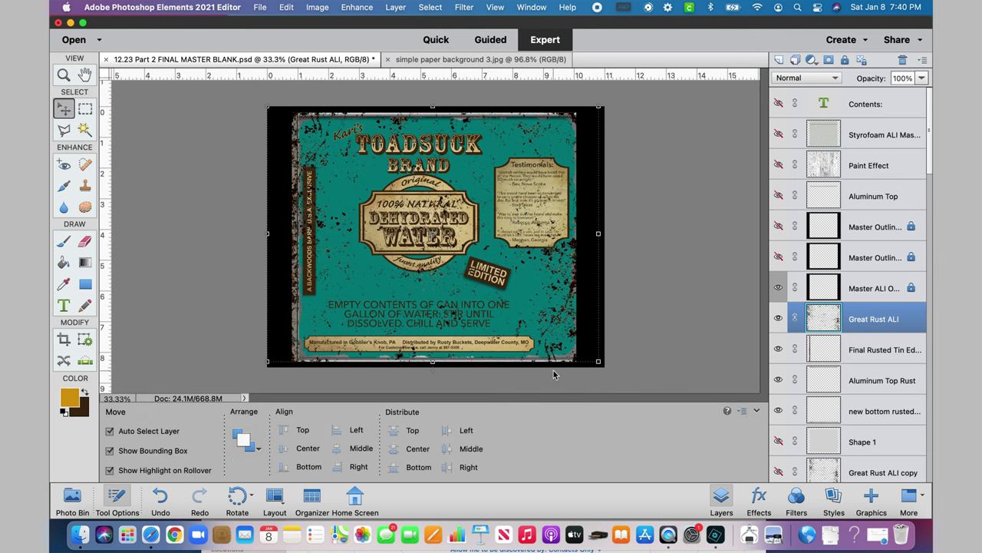
Erase the rust covering the word "every" in the last testimonial on the Great Rust ALI layer
{"action": "key", "text": "super+equal"}
{"action": "key", "text": "super+equal"}
{"action": "key", "text": "super+equal"}
{"action": "key", "text": "super+equal"}
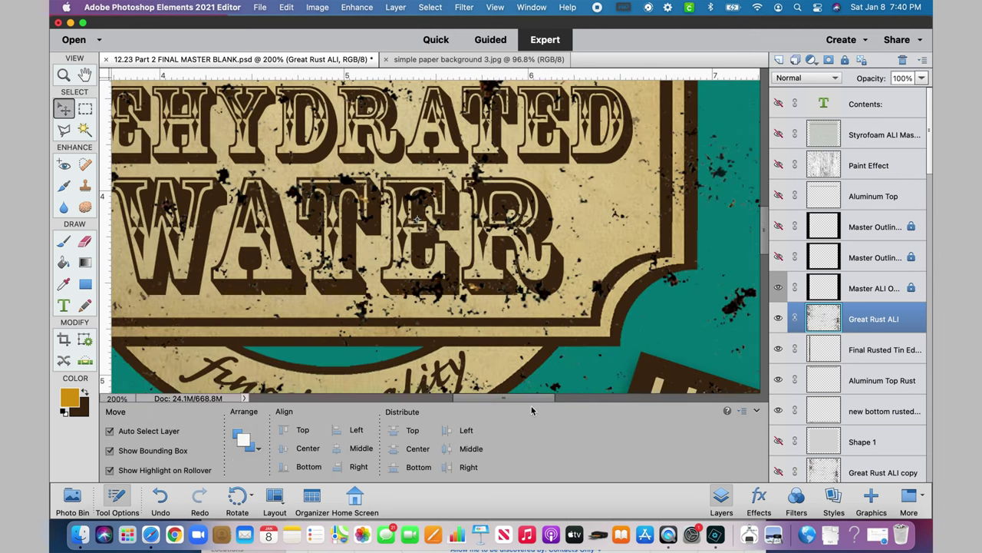
{"action": "left_click_drag", "start_coordinate": [534, 397], "coordinate": [620, 400]}
{"action": "key", "text": "super+equal"}
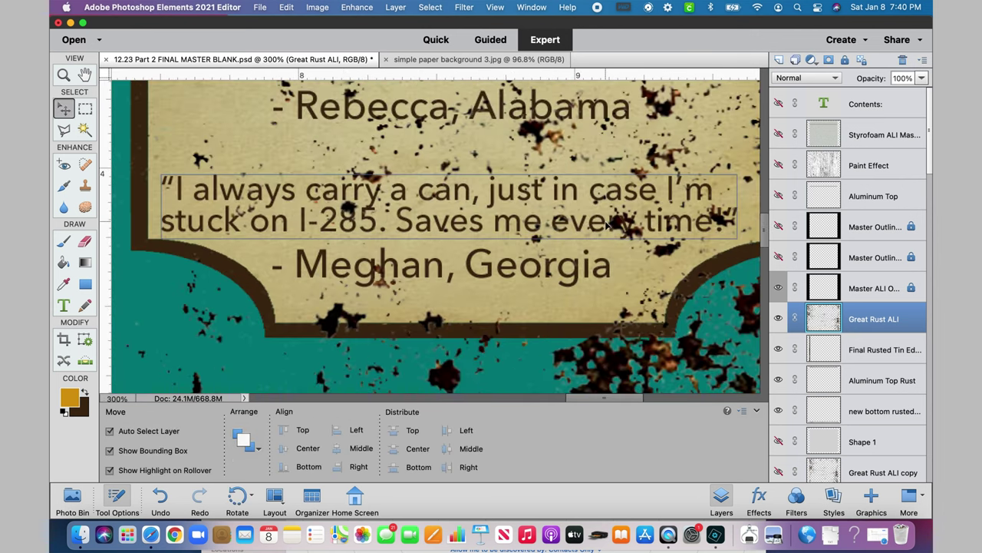
{"action": "left_click", "coordinate": [85, 241]}
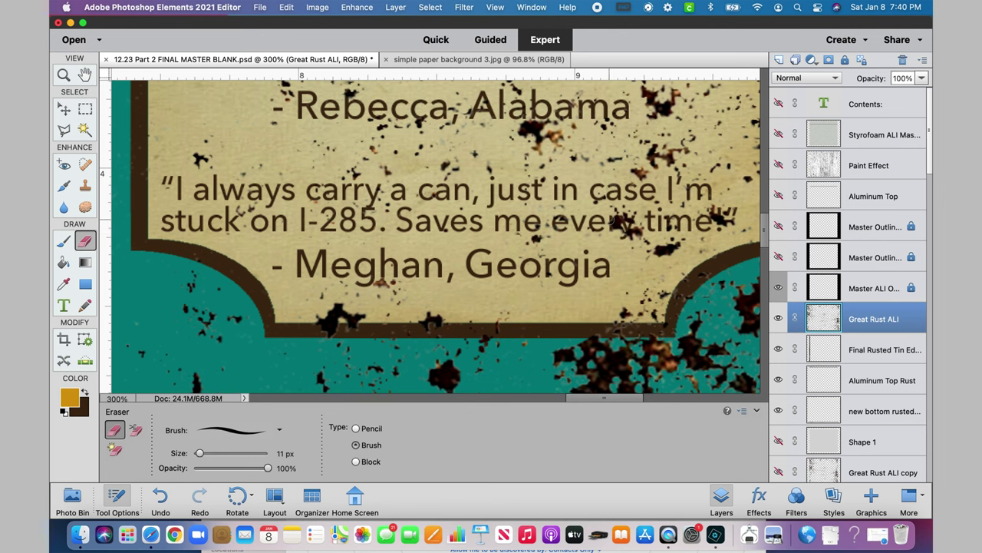
{"action": "left_click_drag", "start_coordinate": [611, 222], "coordinate": [618, 224]}
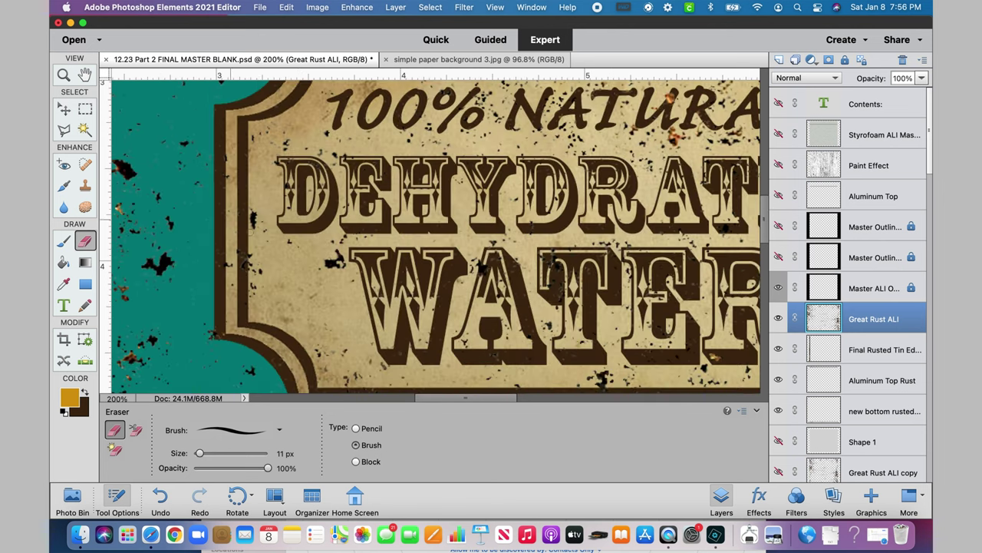
Erase rust specks beside the DEHYDRATED WATER emblem and check the rust over the EMPTY CONTENTS directions text
{"action": "left_click_drag", "start_coordinate": [254, 212], "coordinate": [256, 231]}
{"action": "scroll", "coordinate": [765, 216], "scroll_direction": "down", "scroll_amount": 5}
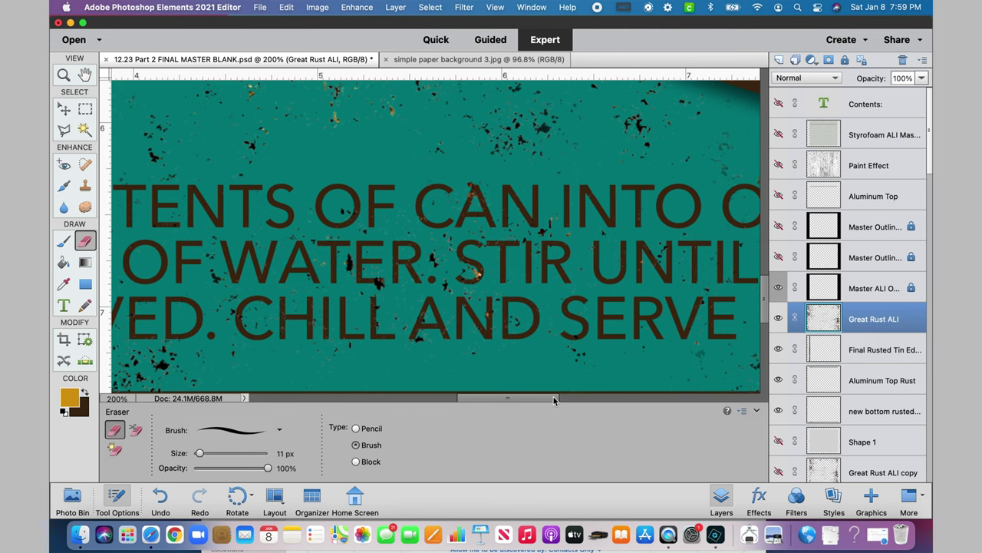
{"action": "scroll", "coordinate": [579, 341], "scroll_direction": "right", "scroll_amount": 5}
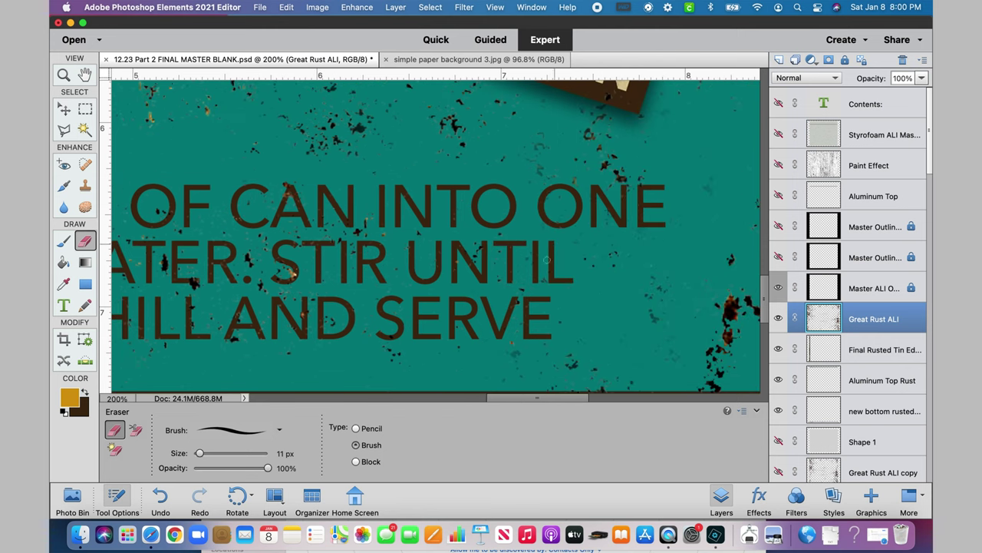
{"action": "key", "text": "super+minus"}
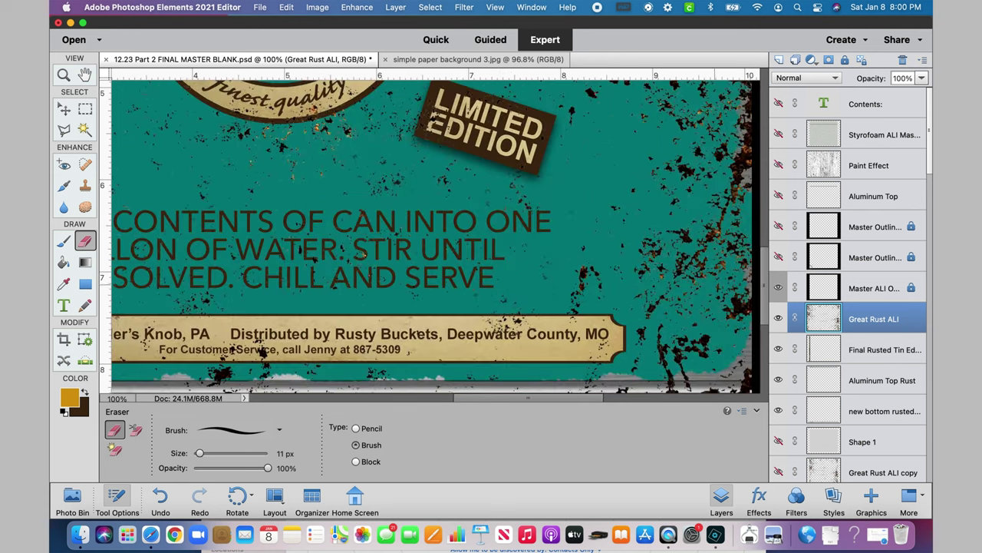
{"action": "left_click_drag", "start_coordinate": [766, 313], "coordinate": [766, 320]}
Undo the last eraser stroke on the Great Rust ALI layer and view the label at different magnifications
{"action": "left_click", "coordinate": [292, 11]}
{"action": "left_click", "coordinate": [292, 23]}
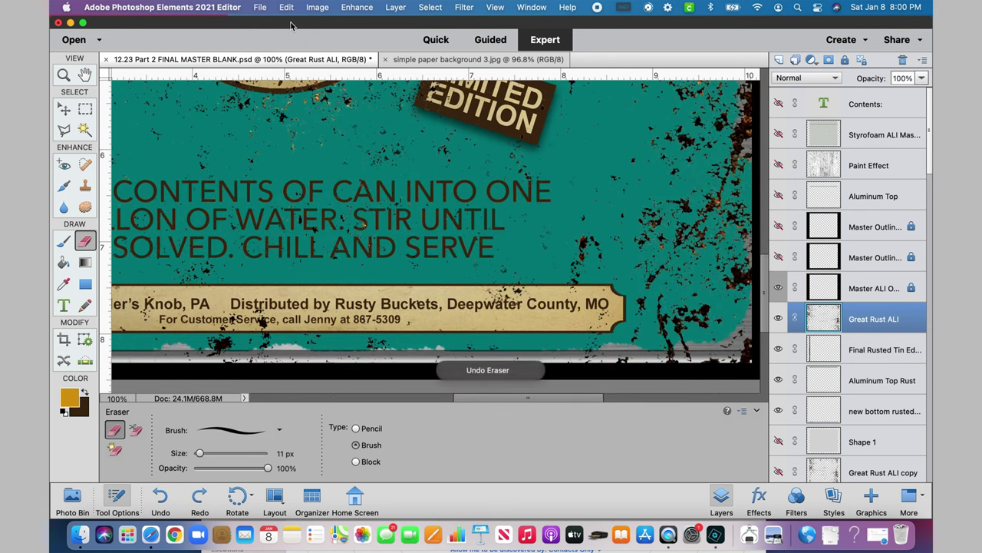
{"action": "key", "text": "super+minus"}
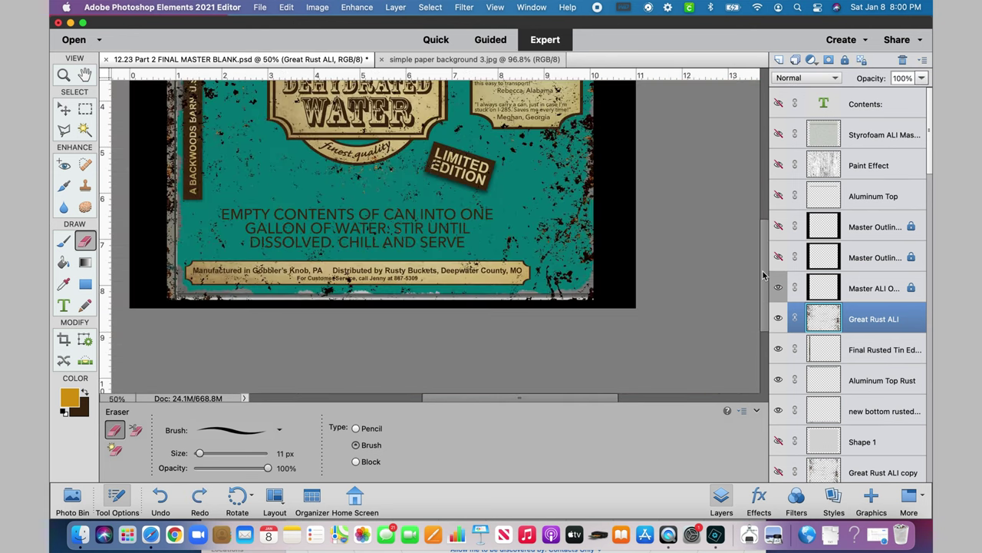
{"action": "key", "text": "super+plus"}
{"action": "key", "text": "super+plus"}
{"action": "key", "text": "super+plus"}
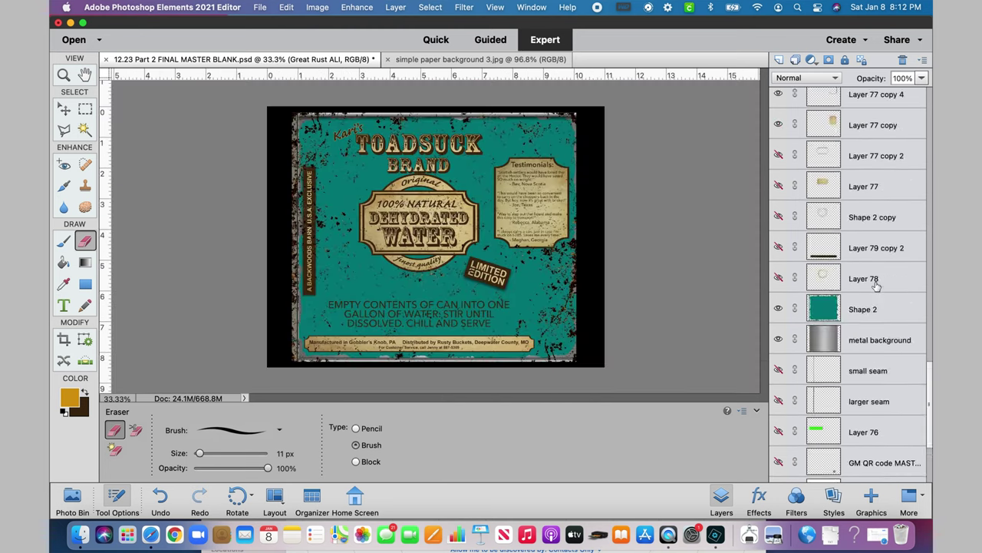
Hide and show the Great Rust ALI layer to compare the label with and without the rust
{"action": "scroll", "coordinate": [844, 307], "scroll_direction": "up", "scroll_amount": 10}
{"action": "left_click", "coordinate": [778, 318]}
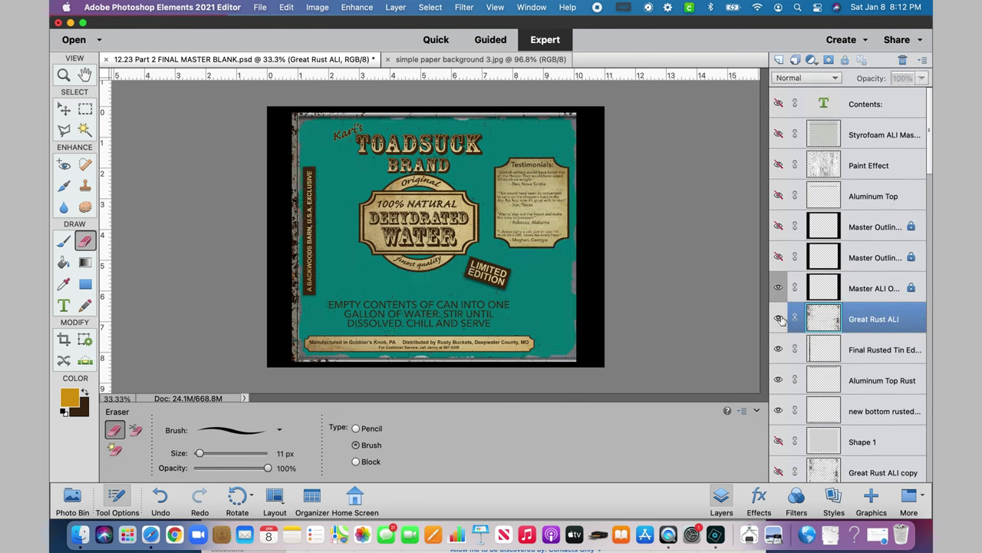
{"action": "left_click", "coordinate": [779, 319]}
Duplicate all layers from Great Rust ALI down to metal background and merge the copies into one layer
{"action": "scroll", "coordinate": [854, 320], "scroll_direction": "down", "scroll_amount": 12}
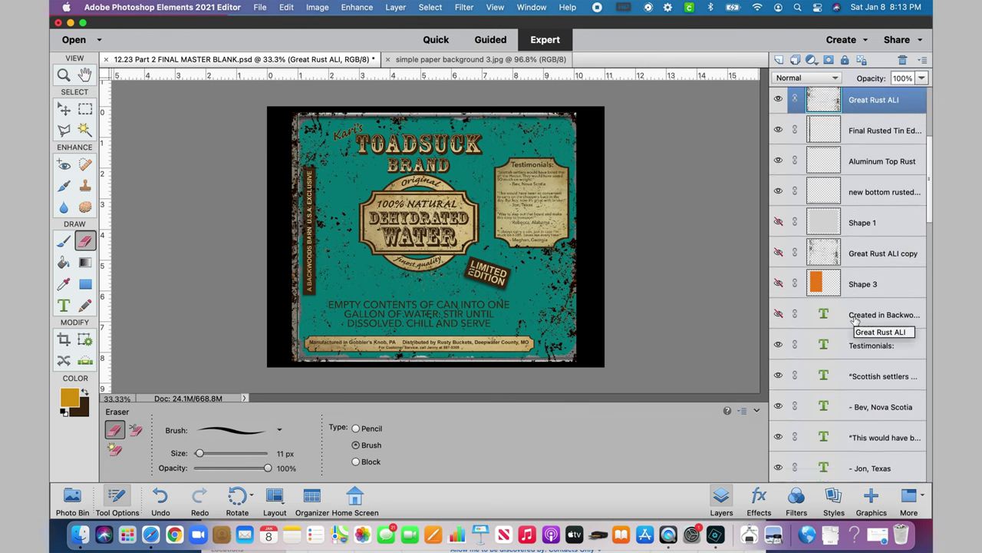
{"action": "scroll", "coordinate": [854, 320], "scroll_direction": "down", "scroll_amount": 15}
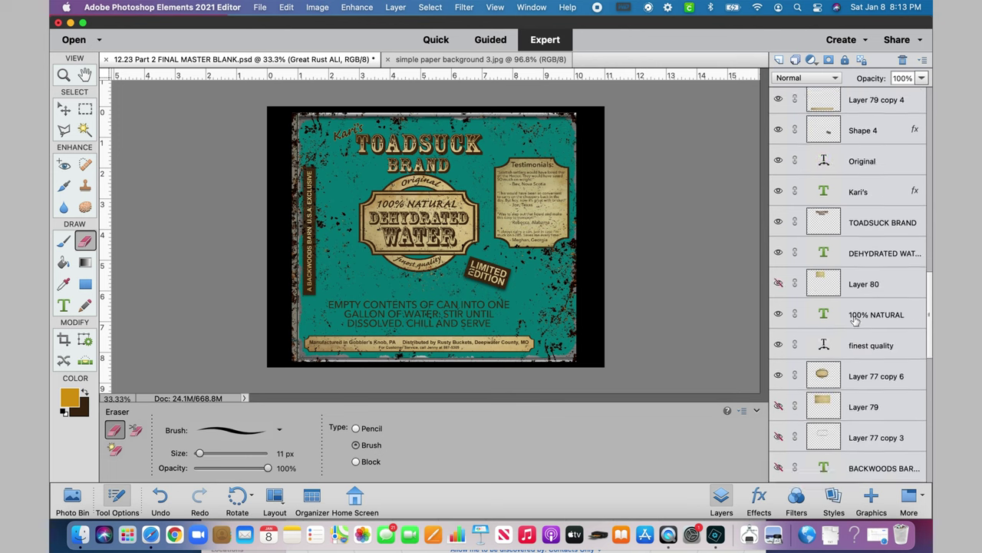
{"action": "left_click", "coordinate": [868, 428], "text": "shift"}
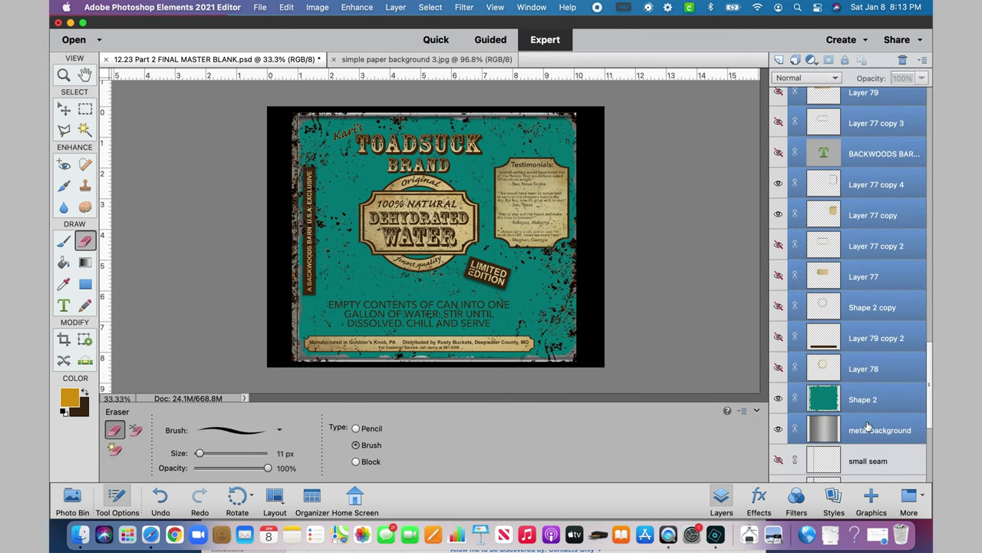
{"action": "left_click", "coordinate": [397, 7]}
{"action": "left_click", "coordinate": [424, 34]}
{"action": "left_click", "coordinate": [618, 215]}
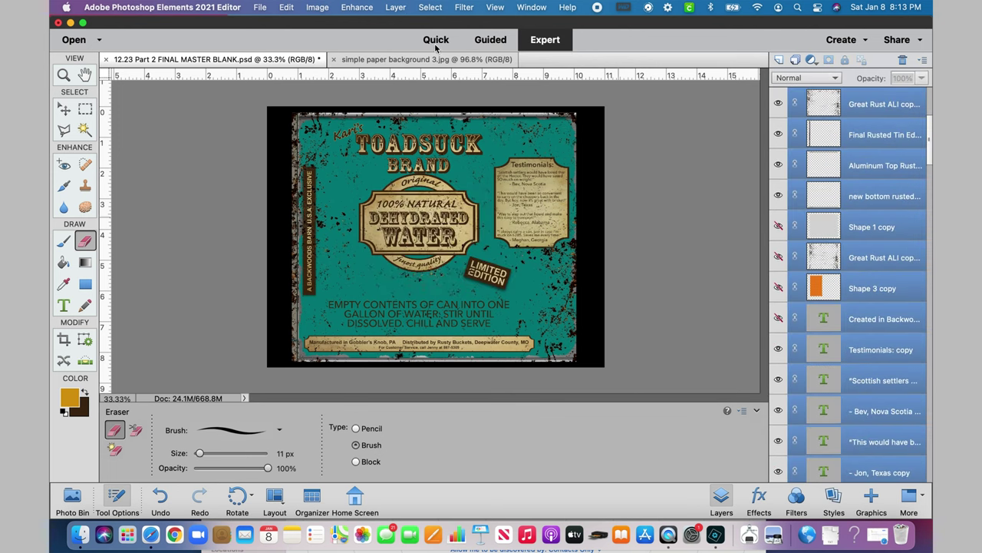
{"action": "left_click", "coordinate": [396, 7]}
{"action": "left_click", "coordinate": [416, 254]}
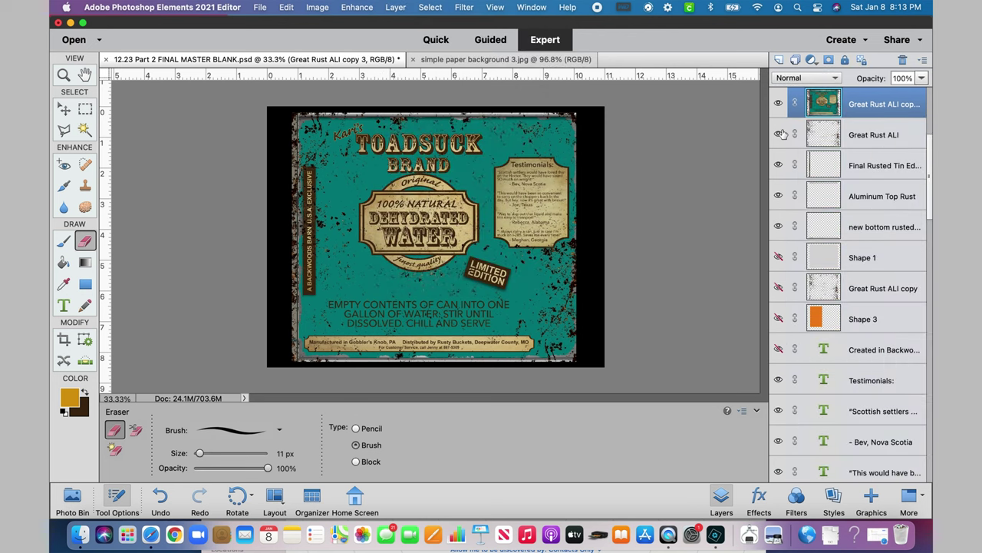
Color-label Great Rust ALI, Final Rusted Tin Edge, Aluminum Top Rust and new bottom rusted al edge red, and hide them
{"action": "right_click", "coordinate": [887, 137]}
{"action": "right_click", "coordinate": [861, 166]}
{"action": "left_click", "coordinate": [783, 425]}
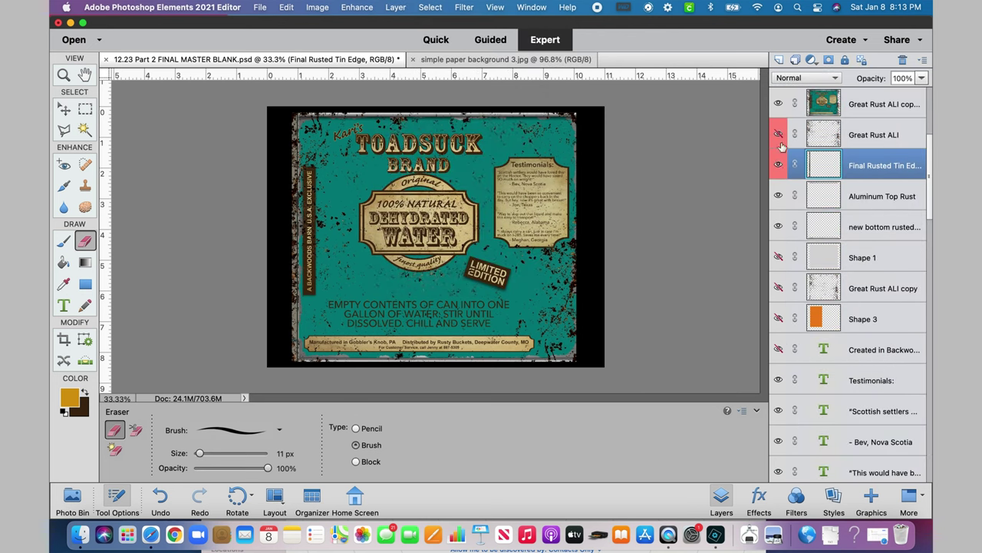
{"action": "right_click", "coordinate": [864, 198]}
{"action": "left_click", "coordinate": [785, 425]}
{"action": "right_click", "coordinate": [868, 228]}
{"action": "left_click", "coordinate": [789, 425]}
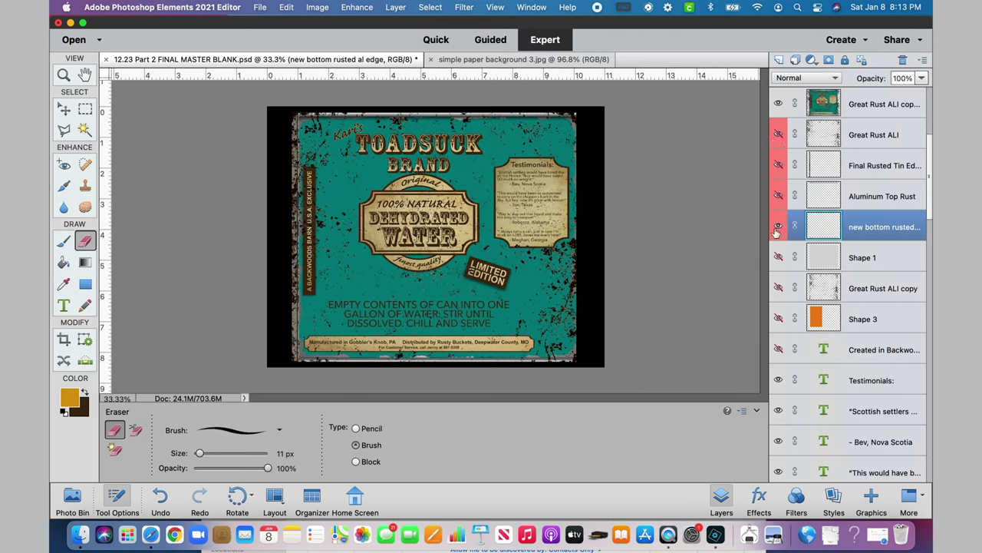
Color-label the Testimonials heading and all testimonial quote and attribution text layers red, and hide them
{"action": "right_click", "coordinate": [851, 380]}
{"action": "right_click", "coordinate": [857, 415]}
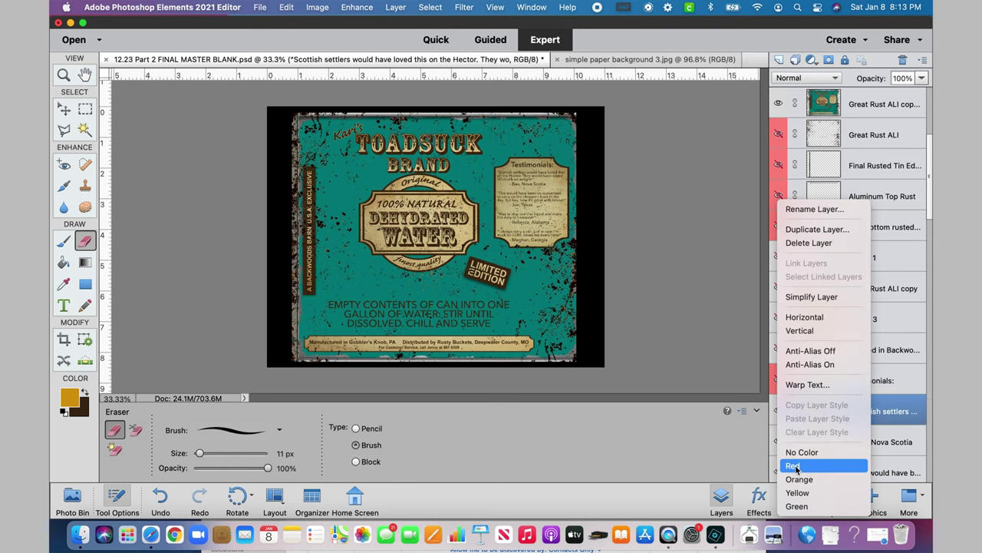
{"action": "left_click", "coordinate": [794, 465]}
{"action": "left_click", "coordinate": [779, 411]}
{"action": "scroll", "coordinate": [853, 404], "scroll_direction": "down", "scroll_amount": 6}
{"action": "right_click", "coordinate": [860, 214]}
{"action": "left_click", "coordinate": [791, 465]}
{"action": "left_click", "coordinate": [779, 214]}
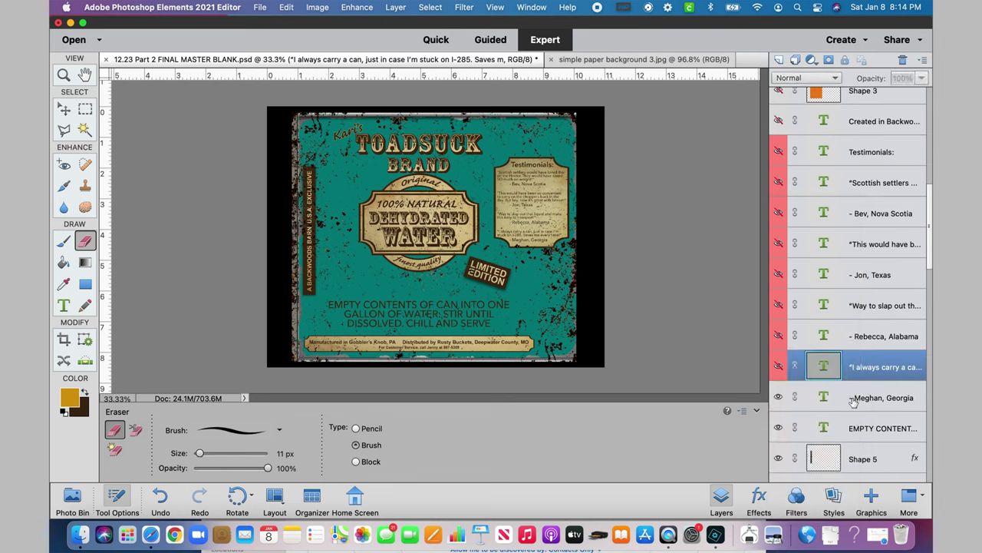
{"action": "right_click", "coordinate": [855, 400]}
{"action": "left_click", "coordinate": [792, 465]}
{"action": "left_click", "coordinate": [779, 397]}
Color-label the visible layers from the EMPTY CONTENTS text down to DEHYDRATED WATER red, and hide them
{"action": "right_click", "coordinate": [856, 429]}
{"action": "scroll", "coordinate": [846, 444], "scroll_direction": "down", "scroll_amount": 5}
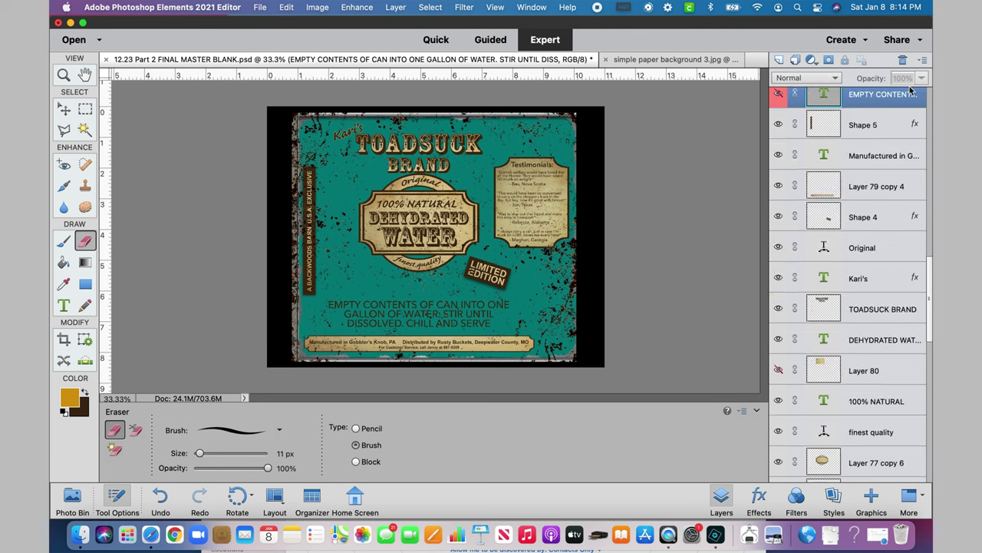
{"action": "right_click", "coordinate": [777, 126]}
{"action": "left_click", "coordinate": [790, 467]}
{"action": "right_click", "coordinate": [775, 156]}
{"action": "left_click", "coordinate": [787, 420]}
{"action": "right_click", "coordinate": [777, 340]}
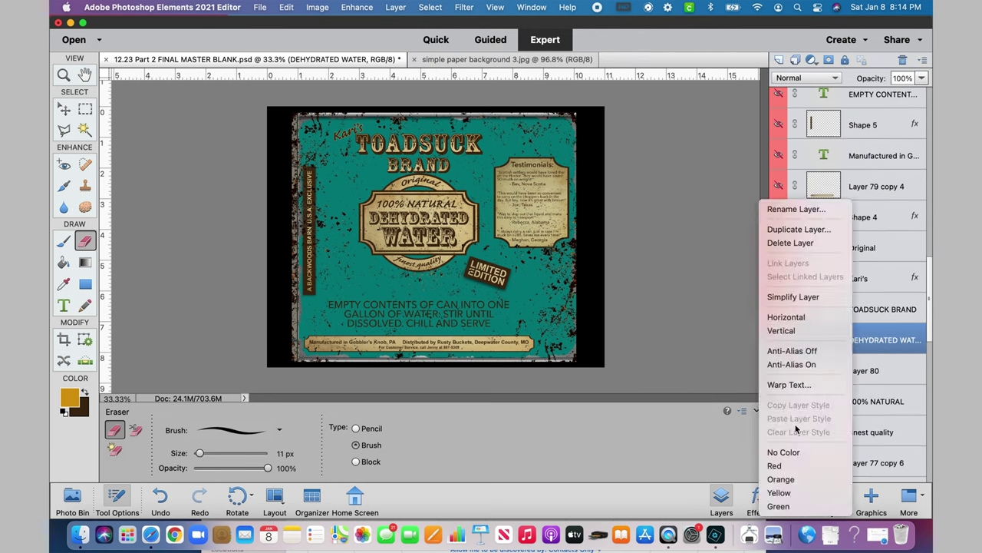
{"action": "left_click", "coordinate": [792, 449]}
Color-label the 100% NATURAL, finest quality and Layer 77 copy 6 layers red, and hide them
{"action": "right_click", "coordinate": [788, 401]}
{"action": "left_click", "coordinate": [779, 400]}
{"action": "right_click", "coordinate": [865, 432]}
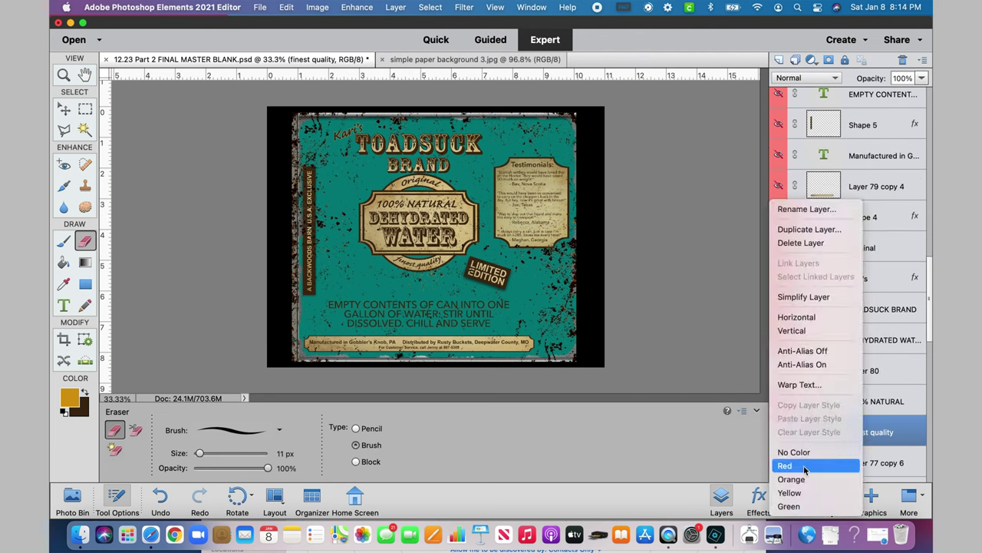
{"action": "left_click", "coordinate": [803, 468]}
{"action": "left_click", "coordinate": [779, 431]}
{"action": "right_click", "coordinate": [857, 461]}
{"action": "left_click", "coordinate": [790, 425]}
{"action": "left_click", "coordinate": [779, 462]}
Color-label Layer 77 copy 4 and Layer 77 copy red, and hide both layers
{"action": "scroll", "coordinate": [834, 430], "scroll_direction": "down", "scroll_amount": 7}
{"action": "right_click", "coordinate": [844, 333]}
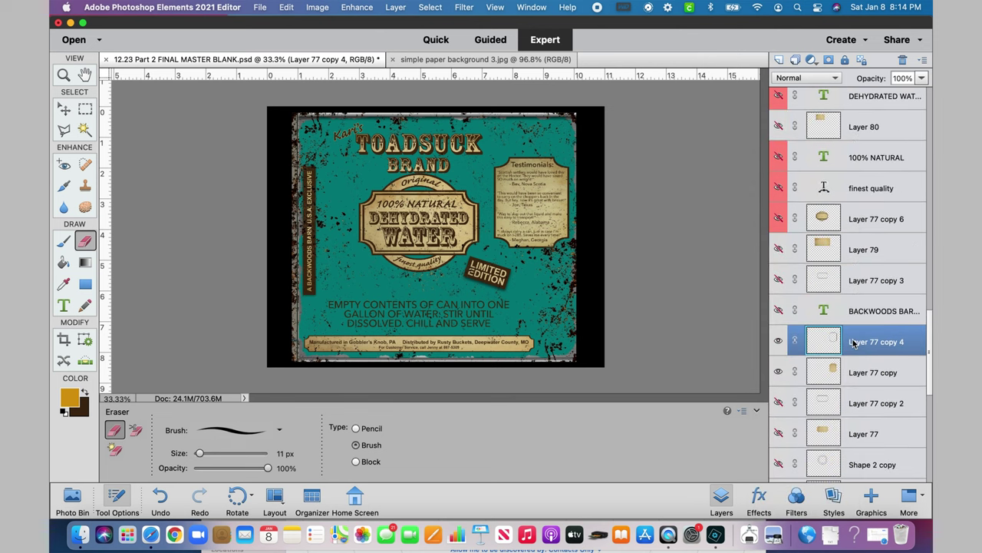
{"action": "left_click", "coordinate": [790, 423]}
{"action": "right_click", "coordinate": [813, 363]}
{"action": "left_click", "coordinate": [815, 426]}
Color-label the Shape 2 and metal background layers red, and hide both
{"action": "scroll", "coordinate": [818, 411], "scroll_direction": "down", "scroll_amount": 5}
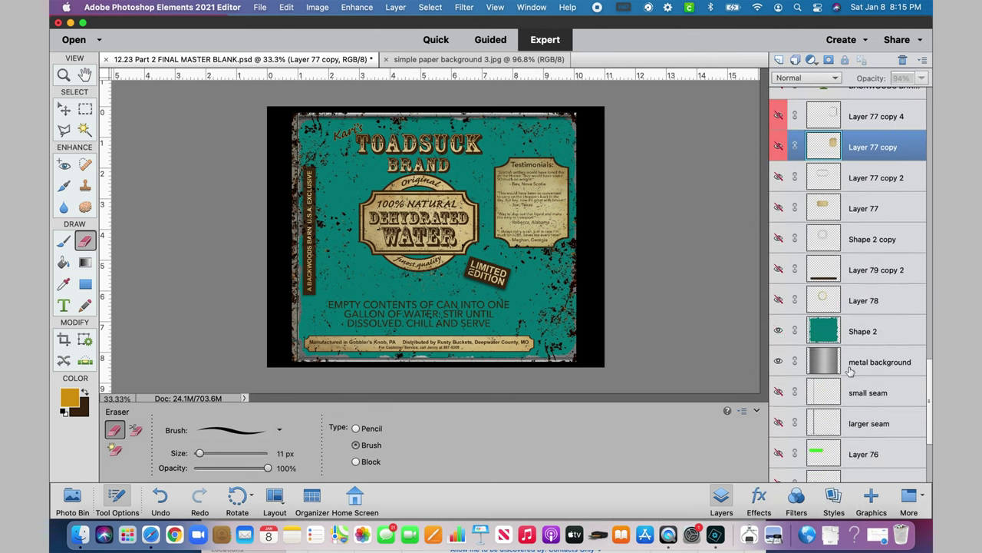
{"action": "right_click", "coordinate": [776, 330]}
{"action": "left_click", "coordinate": [798, 432]}
{"action": "left_click", "coordinate": [833, 358]}
Review the red-labelled layers in the stack and toggle the merged label layer's visibility to check it
{"action": "scroll", "coordinate": [835, 343], "scroll_direction": "up", "scroll_amount": 20}
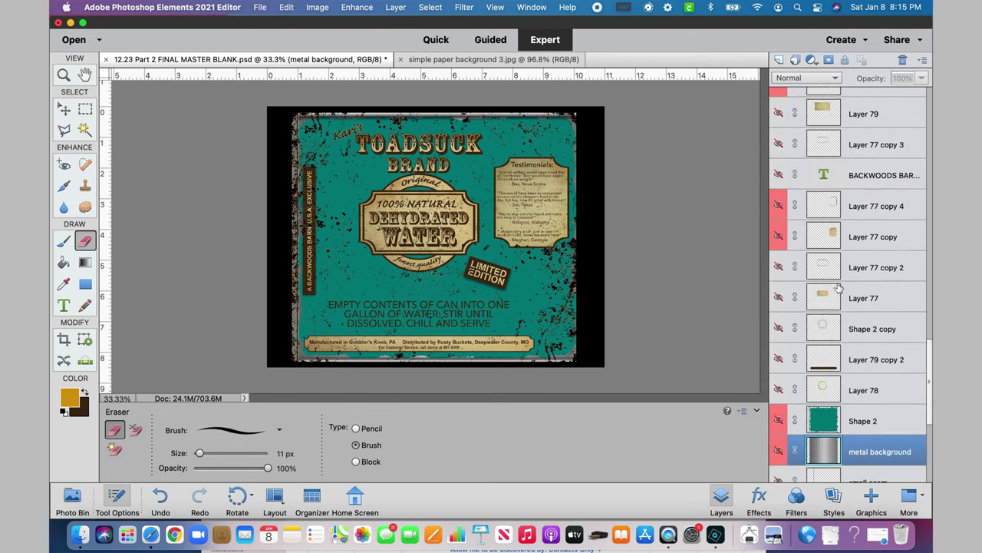
{"action": "scroll", "coordinate": [792, 342], "scroll_direction": "down", "scroll_amount": 5}
{"action": "scroll", "coordinate": [793, 343], "scroll_direction": "down", "scroll_amount": 3}
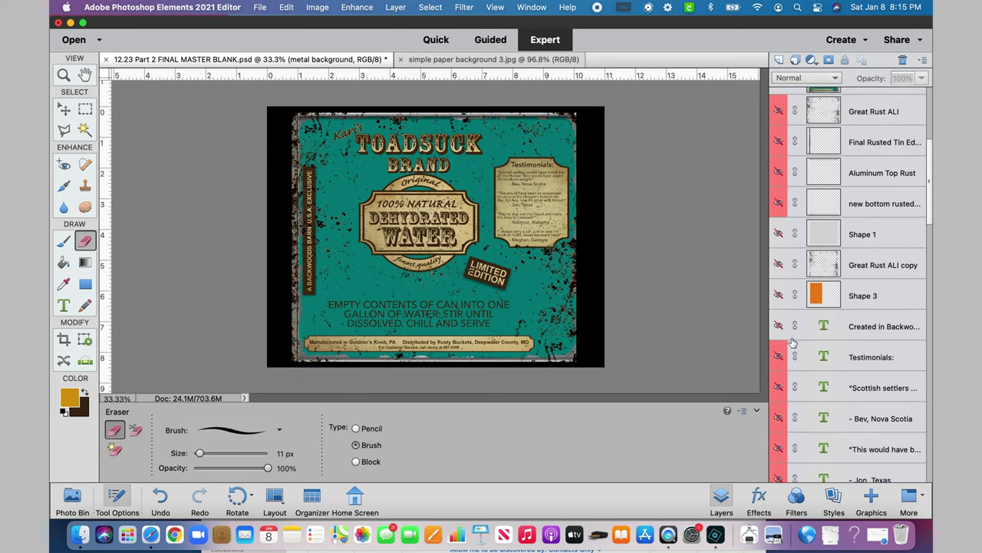
{"action": "scroll", "coordinate": [793, 343], "scroll_direction": "down", "scroll_amount": 3}
{"action": "scroll", "coordinate": [792, 343], "scroll_direction": "up", "scroll_amount": 5}
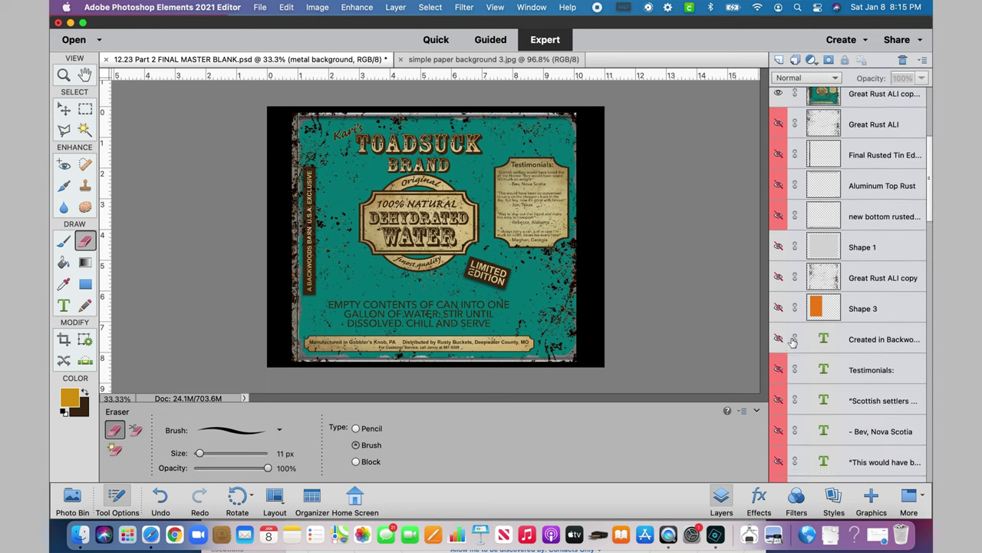
{"action": "scroll", "coordinate": [793, 343], "scroll_direction": "up", "scroll_amount": 1}
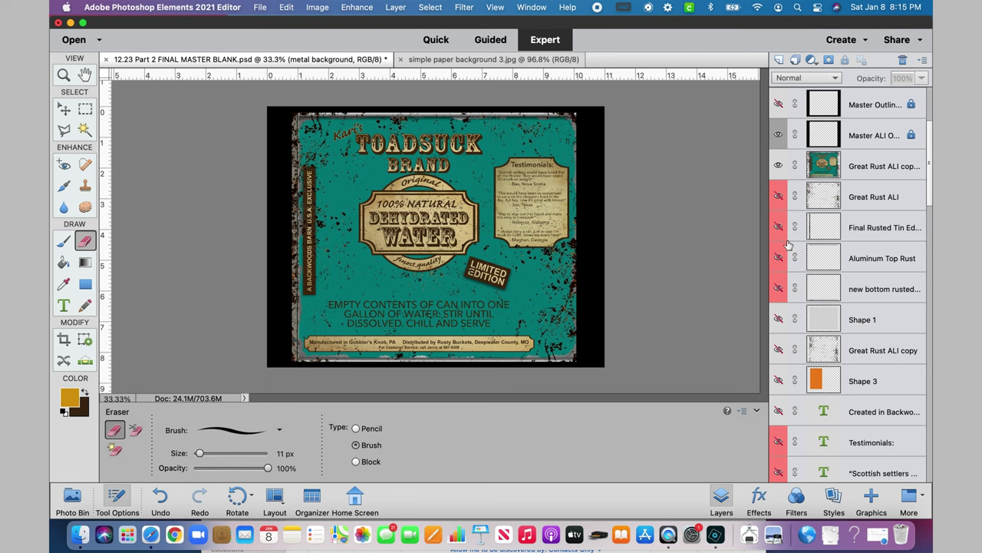
{"action": "left_click", "coordinate": [778, 167]}
{"action": "left_click", "coordinate": [778, 167]}
Select the black border area of the Master ALI Outline layer with the Magic Wand at tolerance 32
{"action": "left_click", "coordinate": [850, 174]}
{"action": "left_click", "coordinate": [860, 128]}
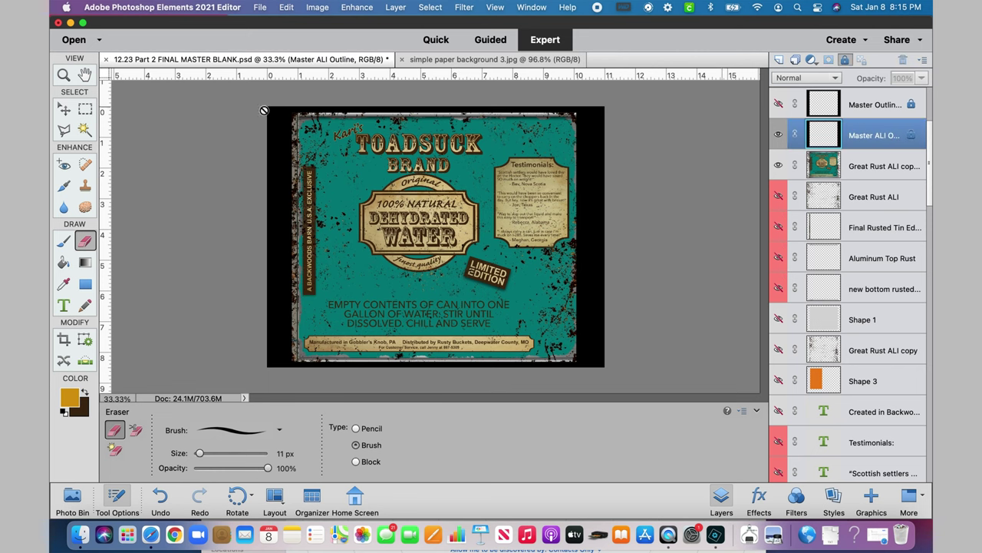
{"action": "left_click", "coordinate": [85, 130]}
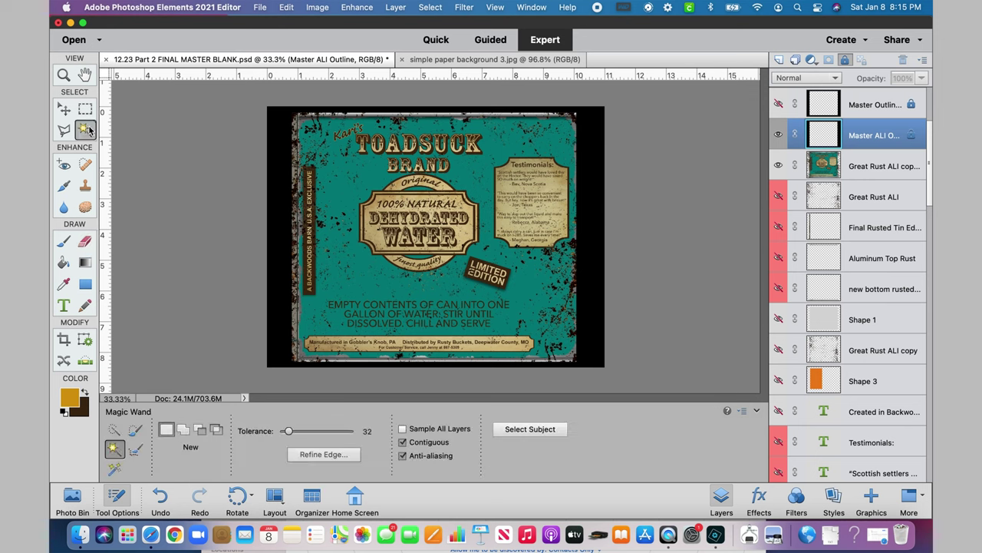
{"action": "left_click", "coordinate": [279, 149]}
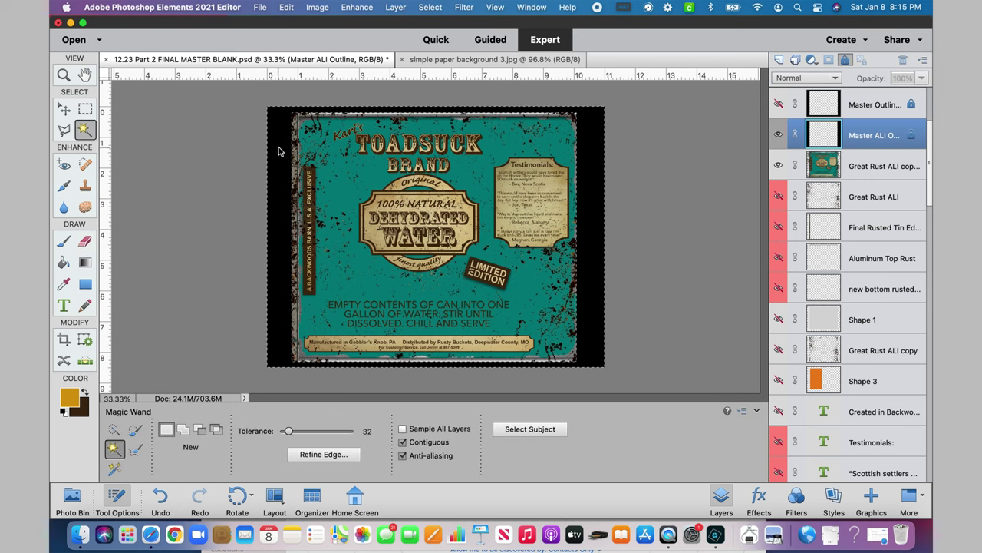
Delete the selected border area from the merged Great Rust ALI copy 3 layer, deselect, and hide the Master ALI Outline layer
{"action": "left_click", "coordinate": [859, 165]}
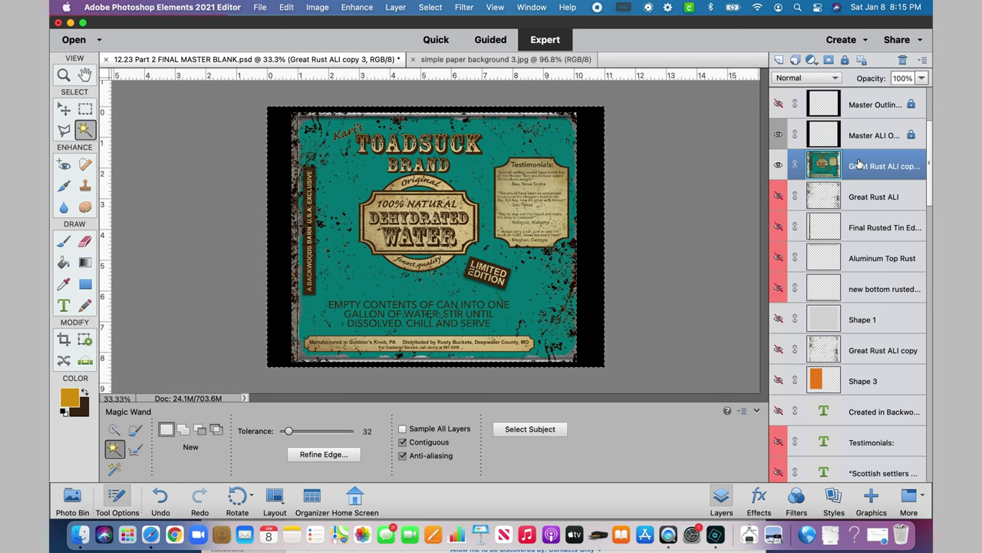
{"action": "left_click", "coordinate": [289, 8]}
{"action": "left_click", "coordinate": [304, 120]}
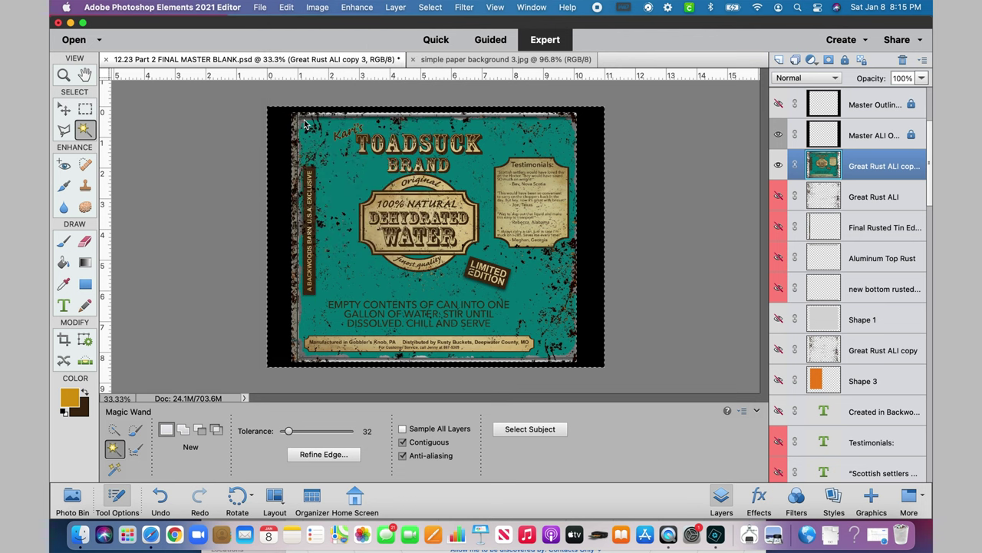
{"action": "left_click", "coordinate": [465, 8]}
{"action": "left_click", "coordinate": [440, 35]}
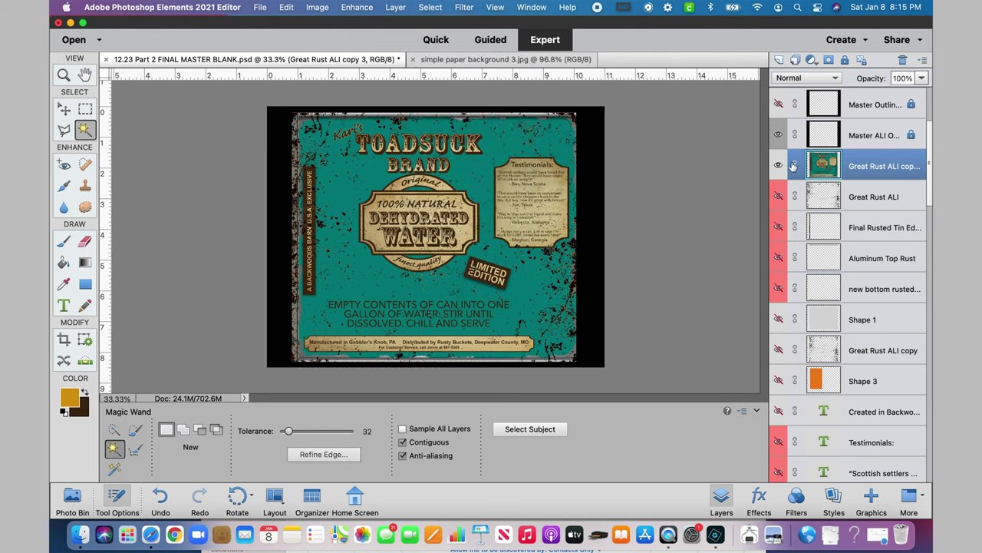
{"action": "left_click", "coordinate": [778, 135]}
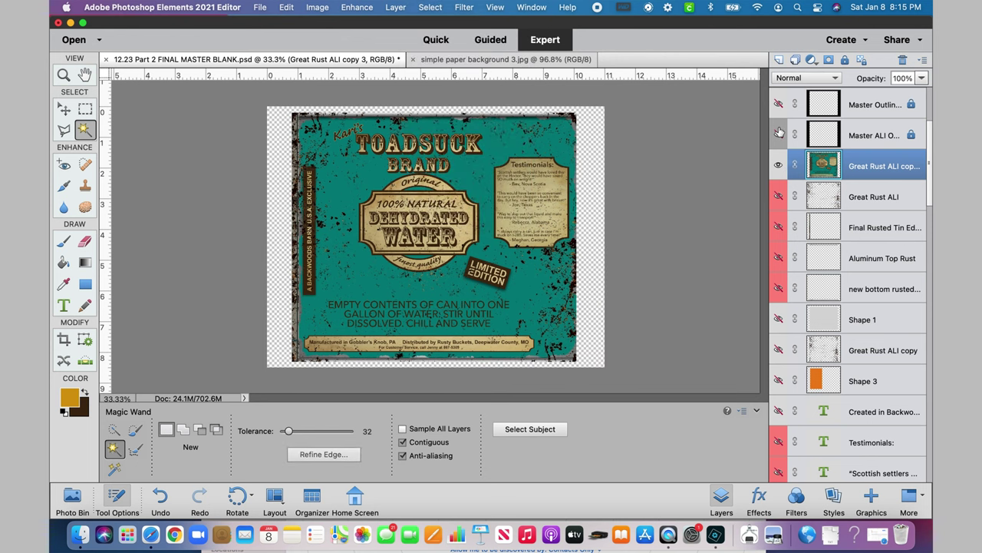